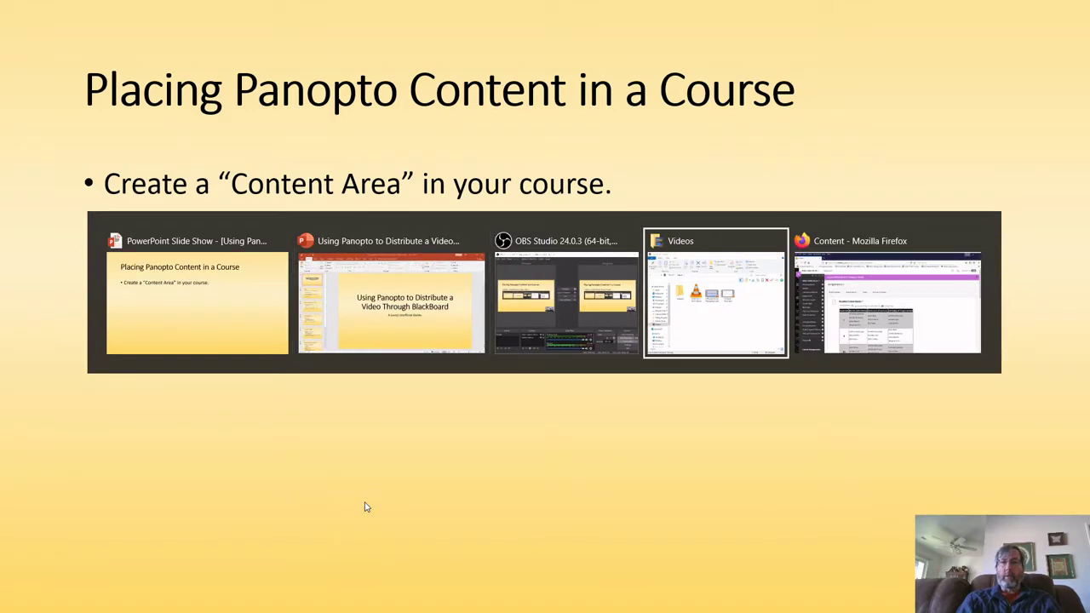
key("alt+Tab")
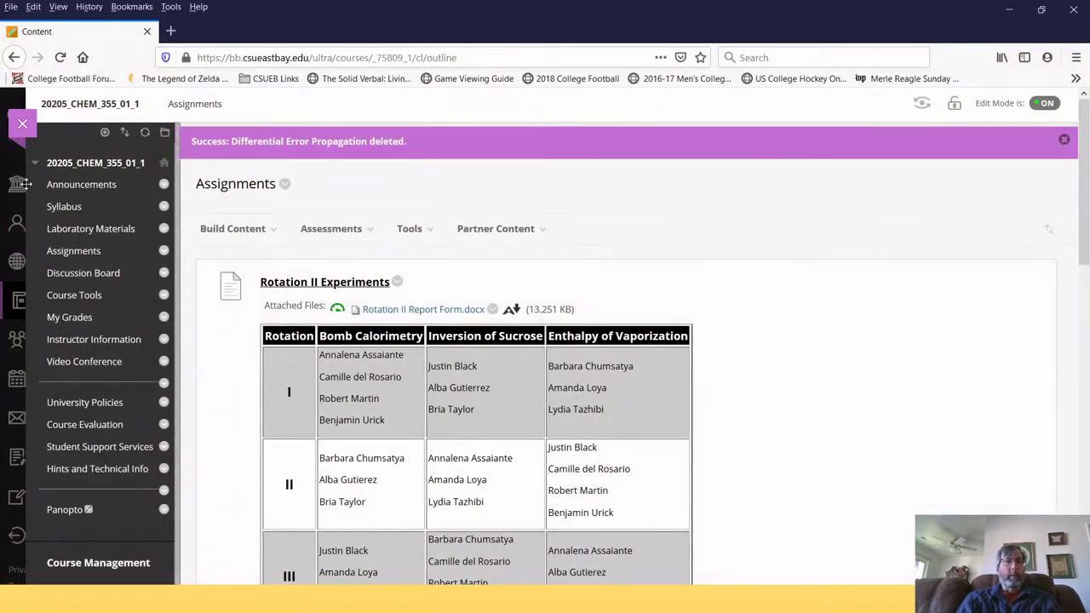
Step: Open the Undergrad Research course and add a content area named 'Panopto' to its menu
left_click(22, 123)
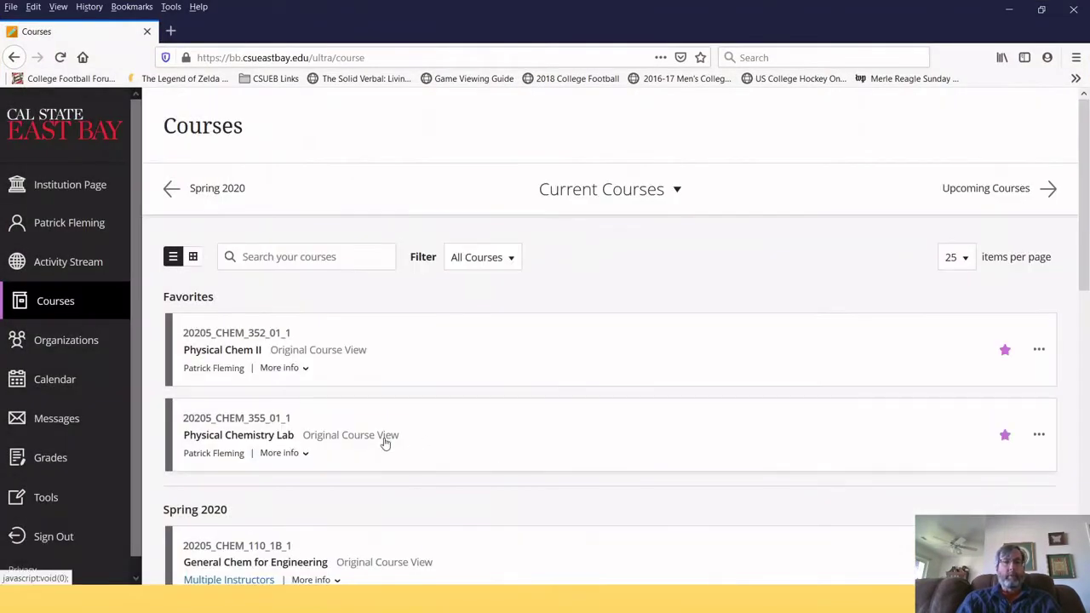
scroll(385, 441, "down", 5)
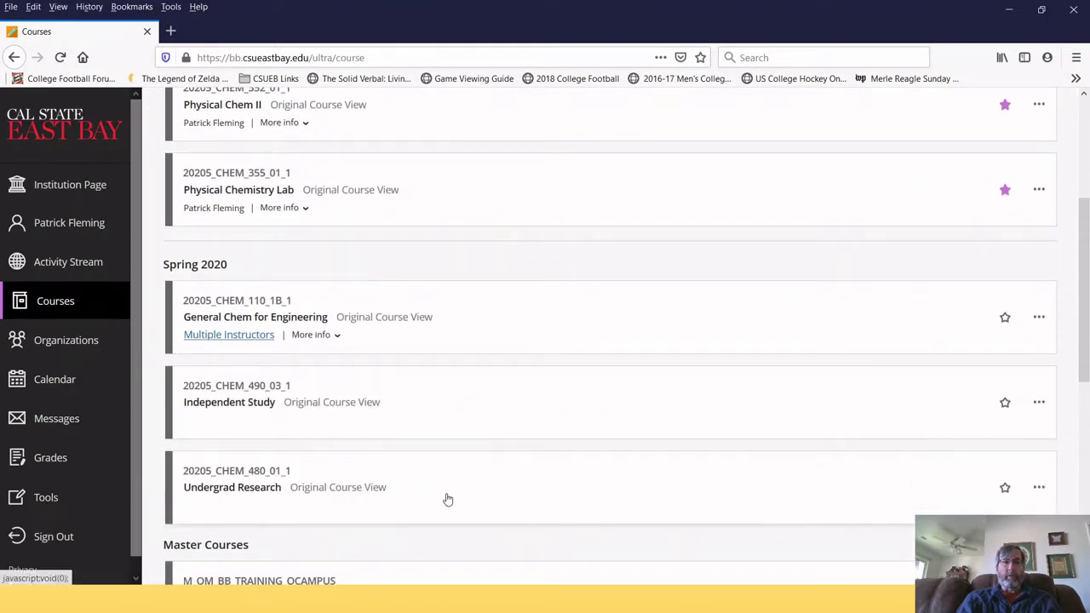
left_click(417, 491)
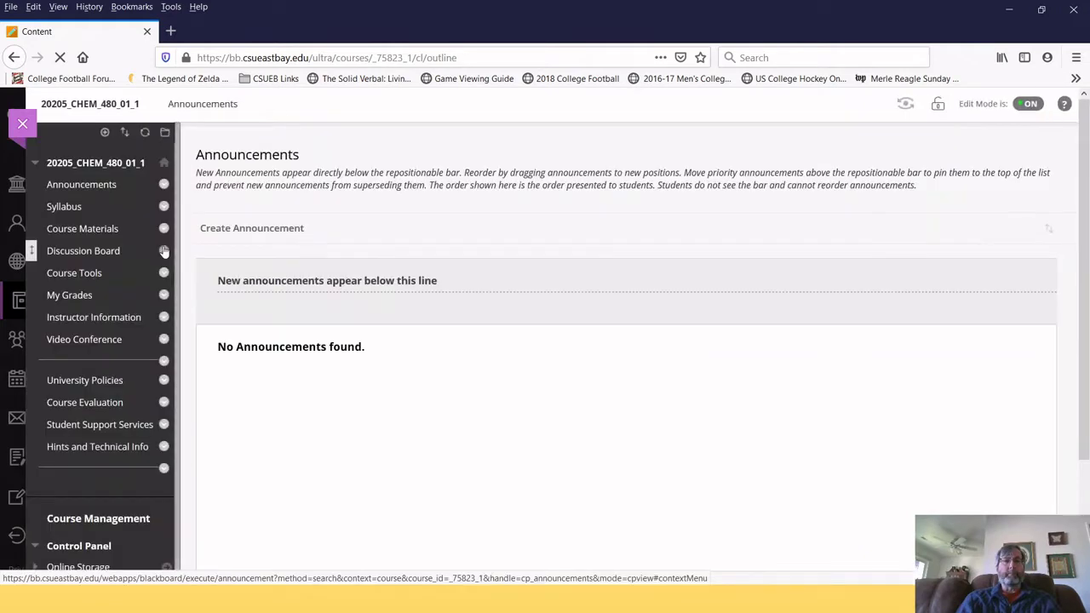
left_click(105, 133)
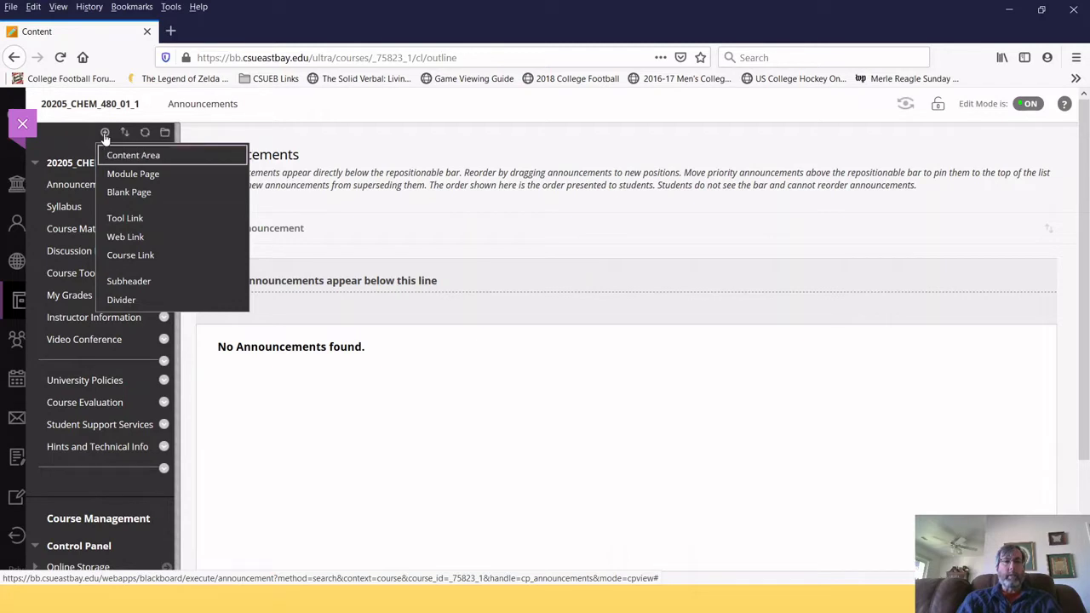
left_click(128, 157)
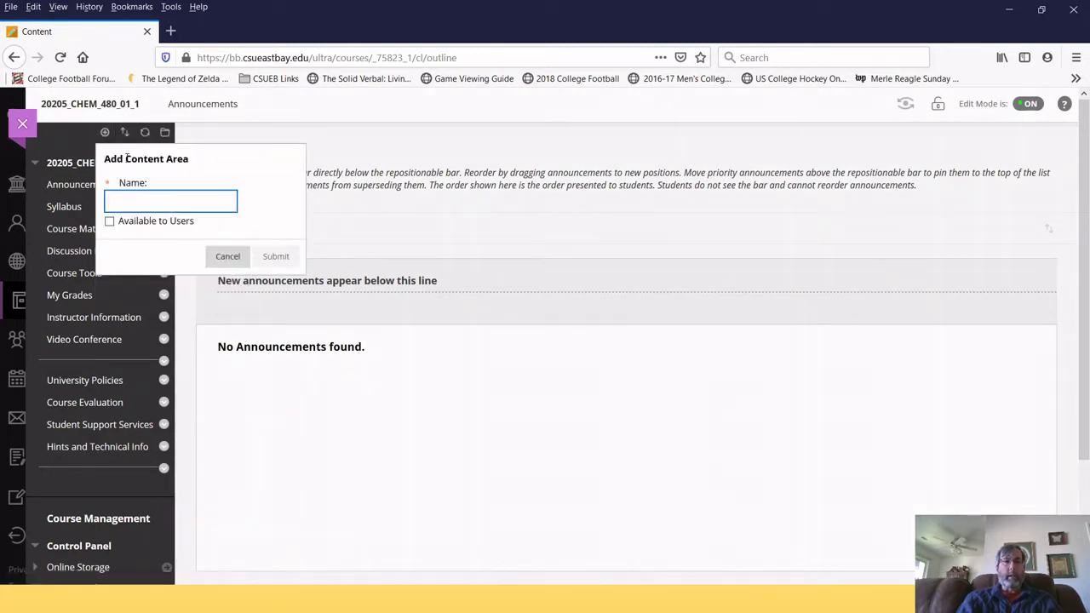
type("P")
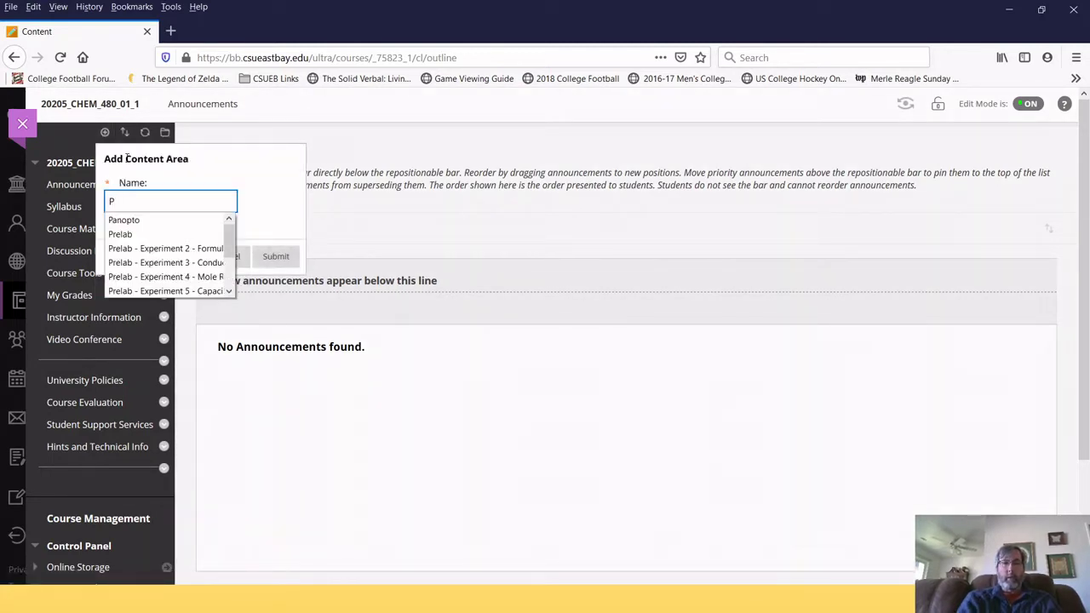
type("anopto")
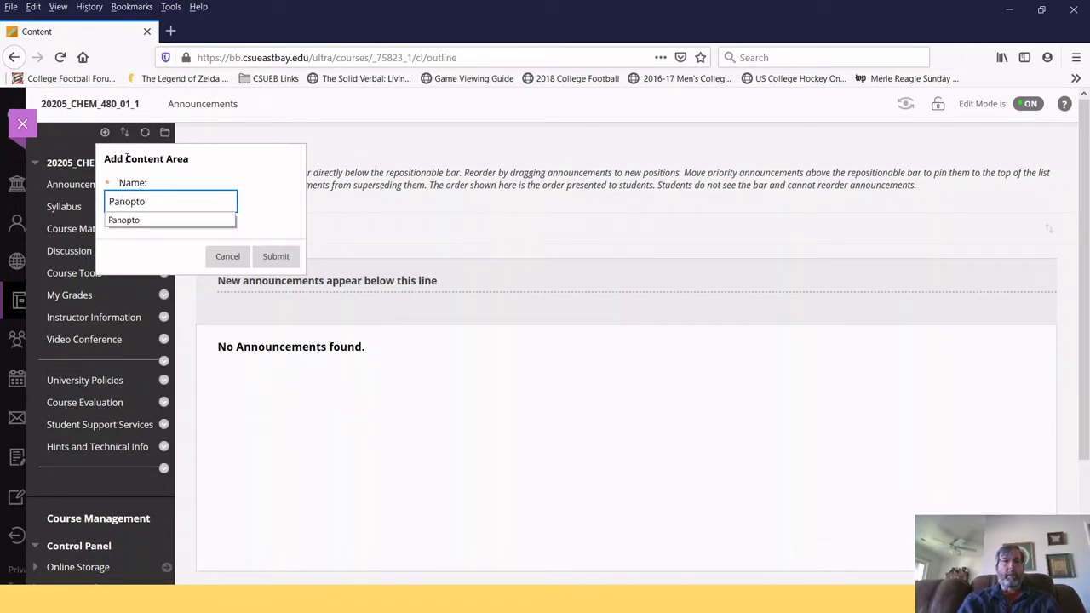
left_click(268, 257)
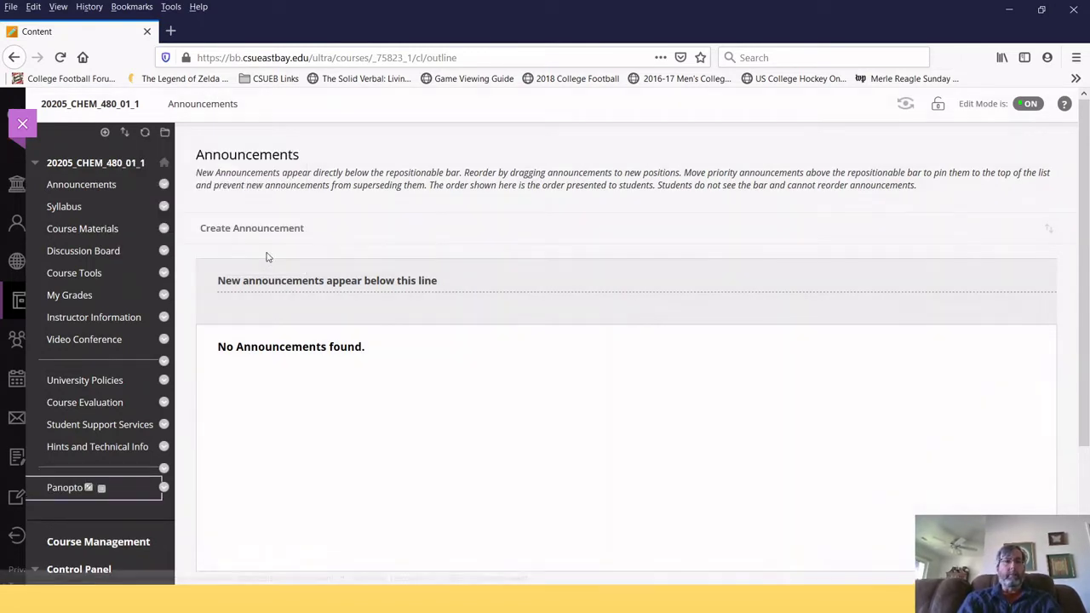
Step: In the Panopto content area, create a Panopto tool item named Panopto with description 'This is a test'
left_click(59, 496)
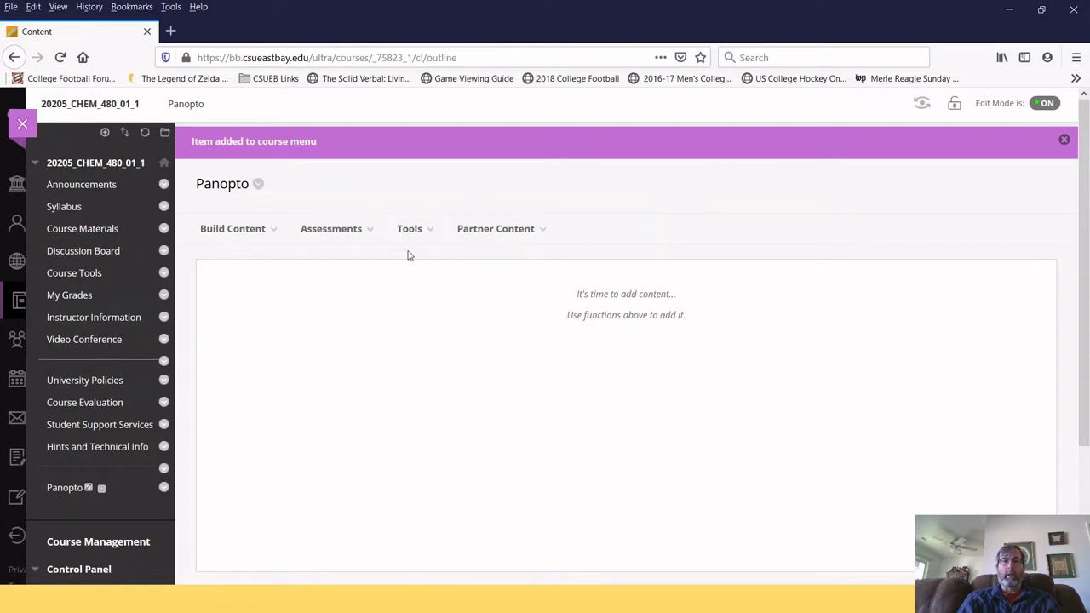
mouse_move(406, 236)
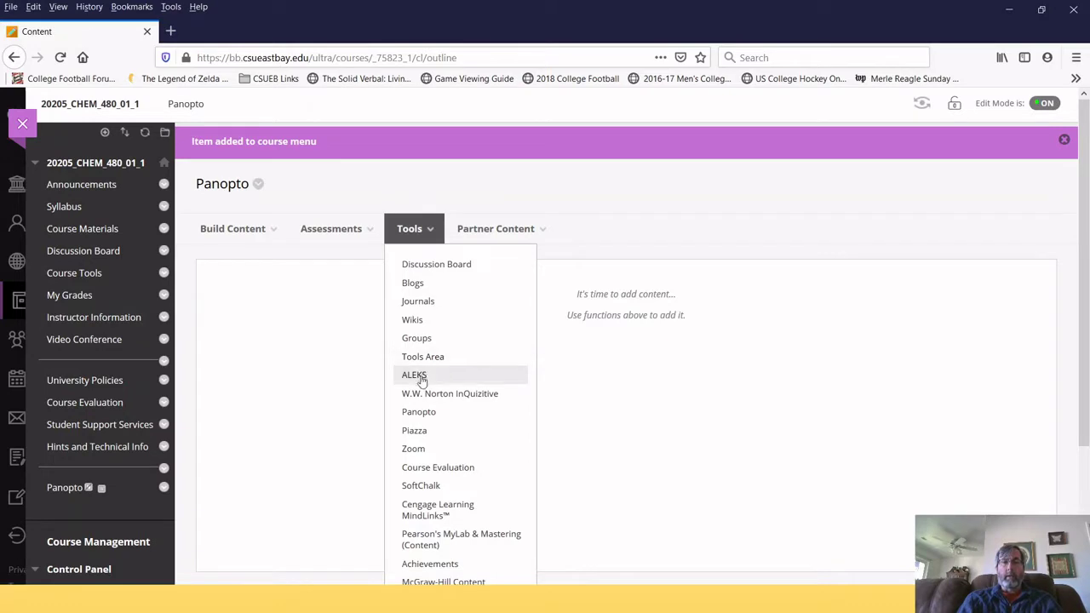
left_click(421, 413)
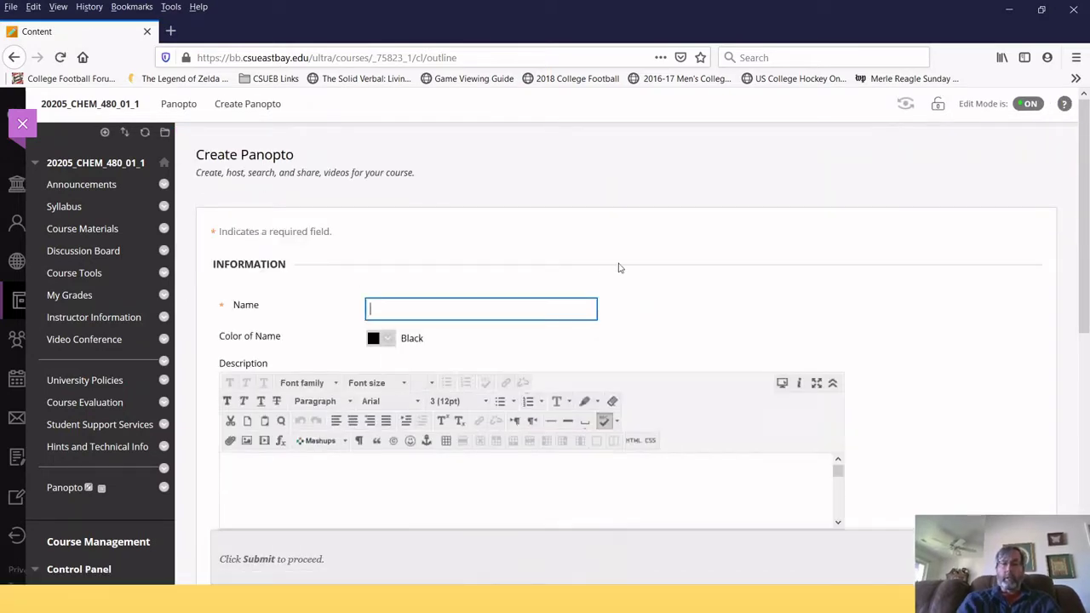
type("Panopto")
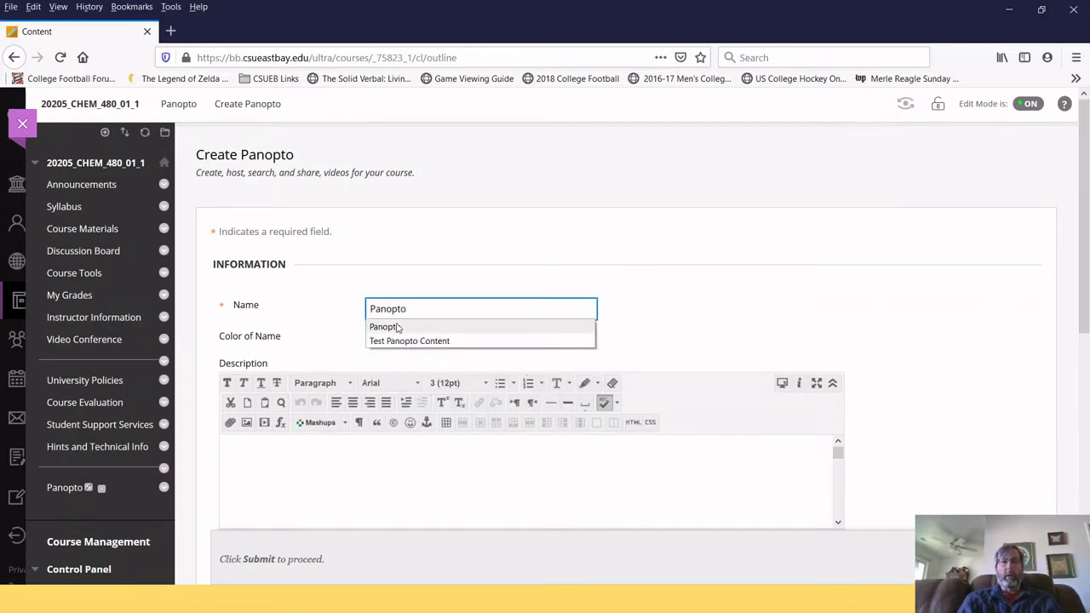
left_click(397, 327)
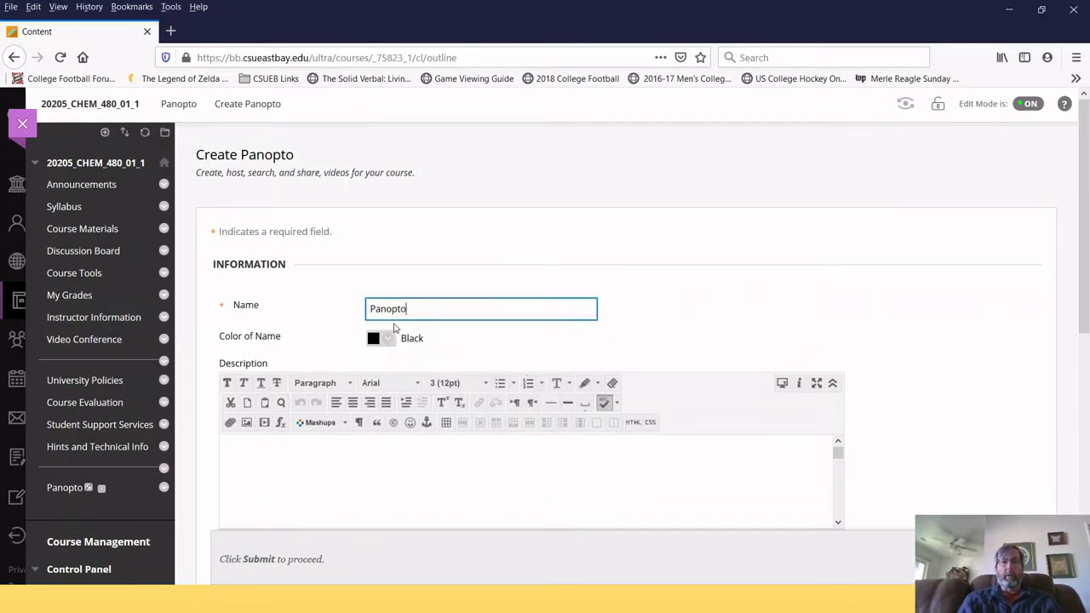
left_click(589, 475)
type("This")
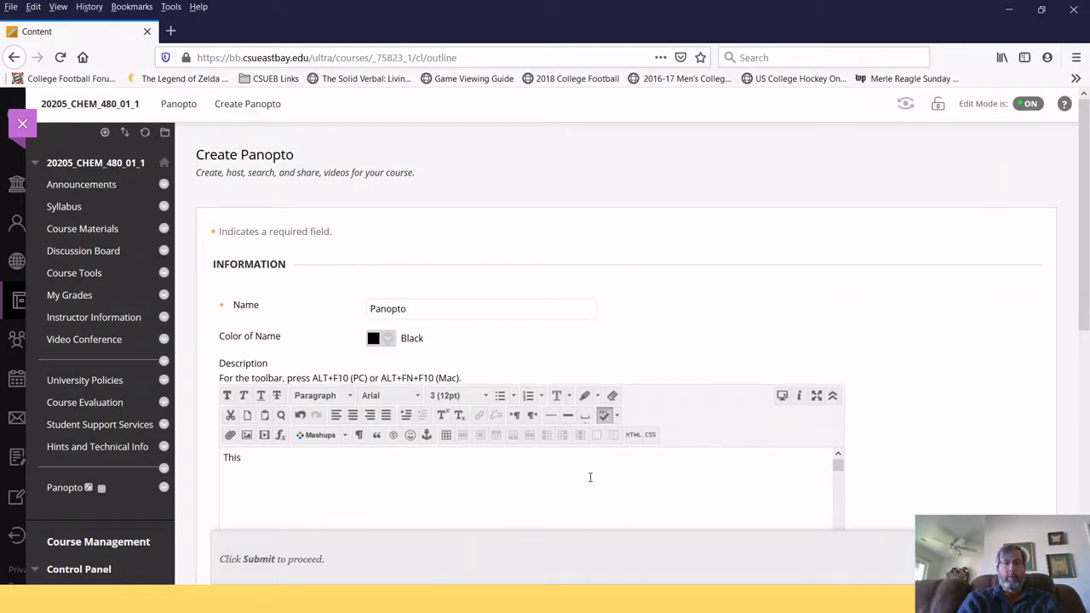
type(" is a test")
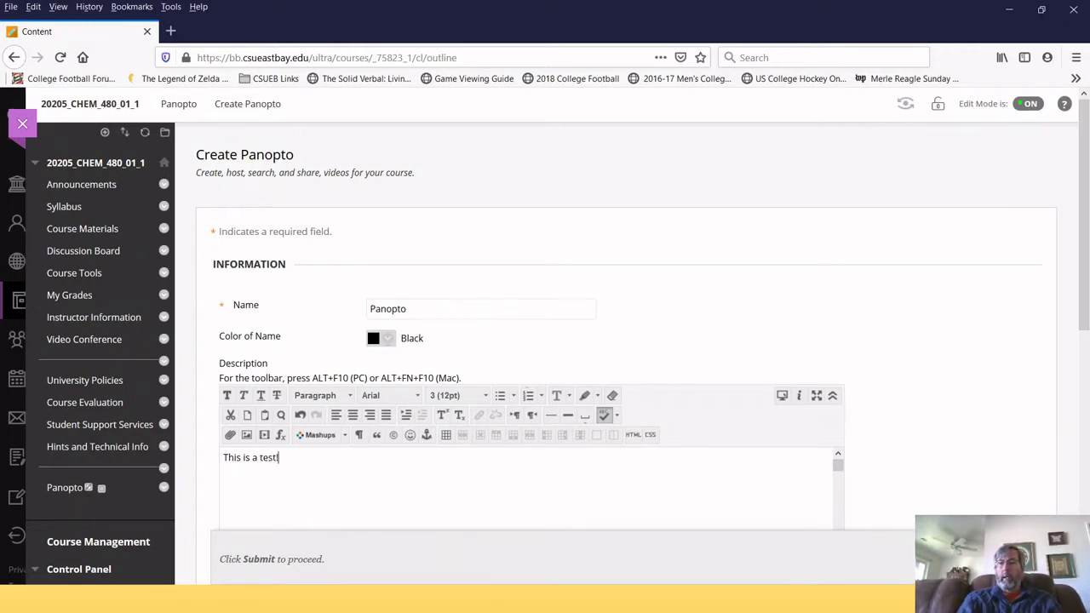
left_click(1022, 558)
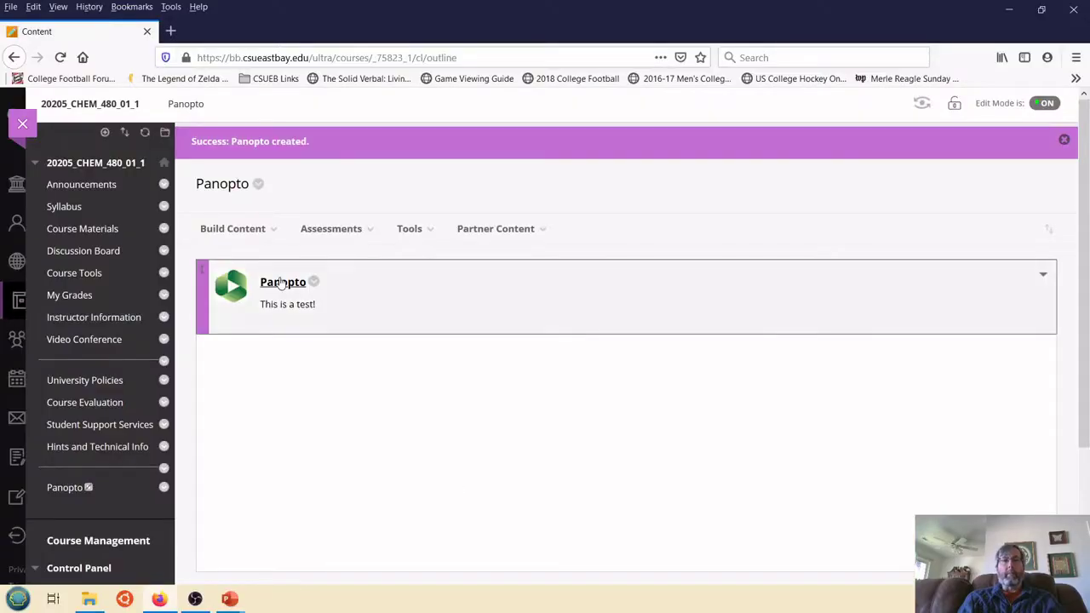
left_click(282, 283)
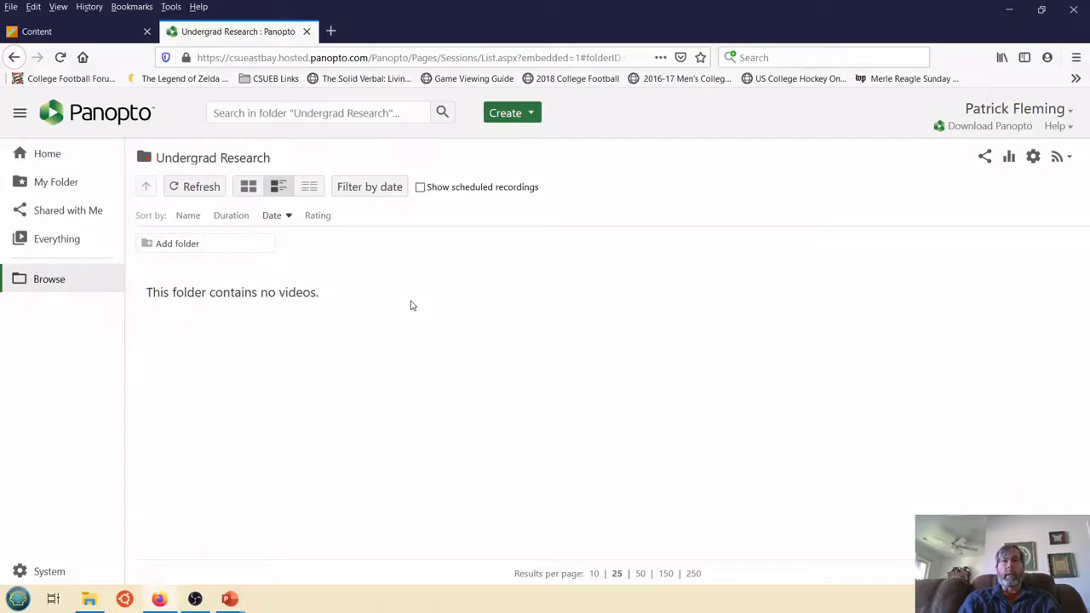
left_click(506, 113)
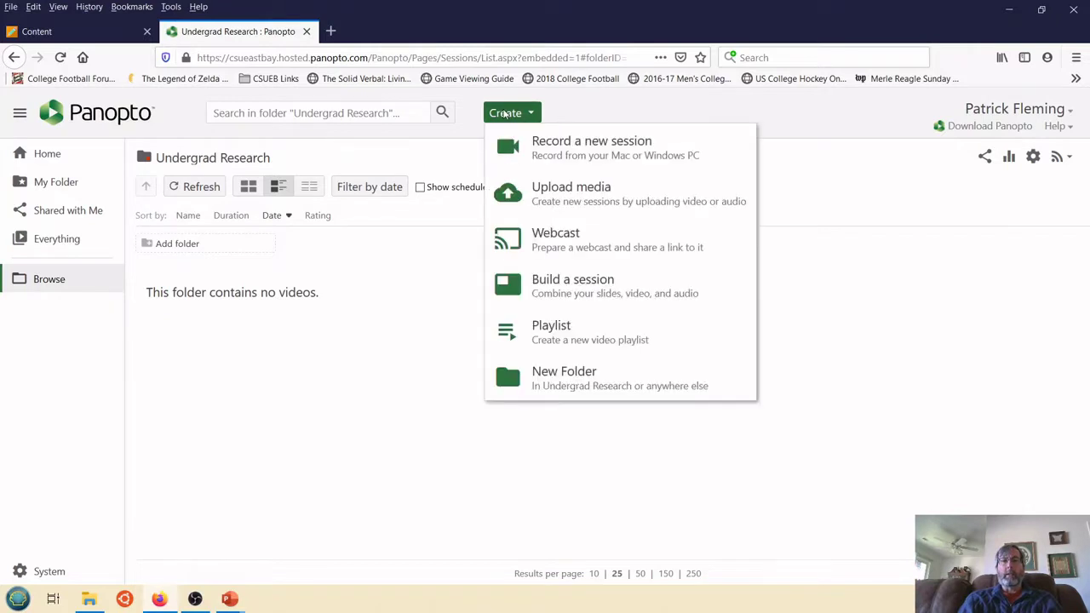
left_click(511, 194)
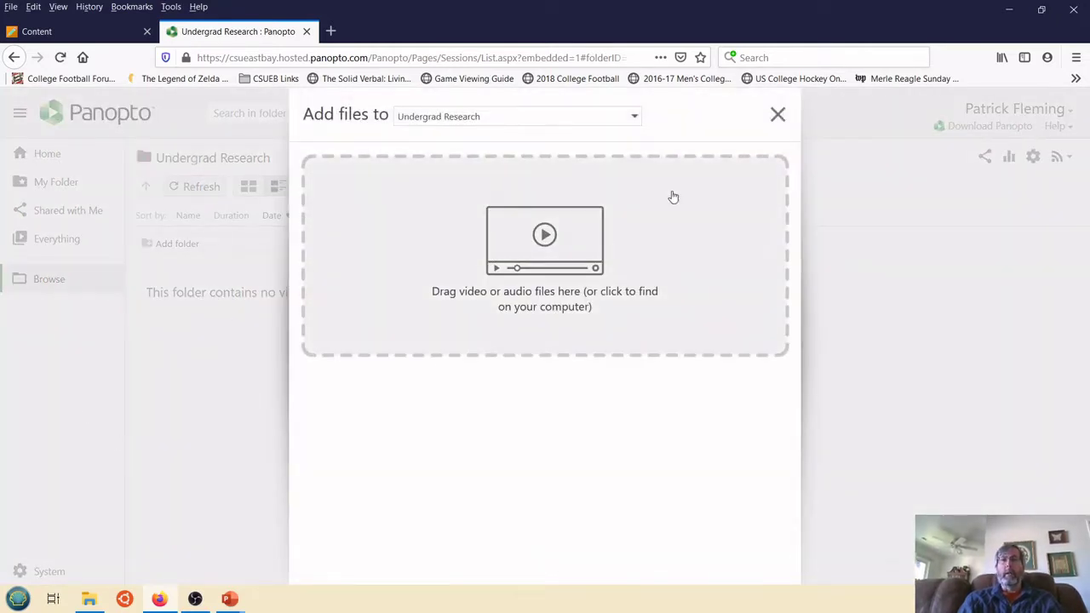
left_click(778, 115)
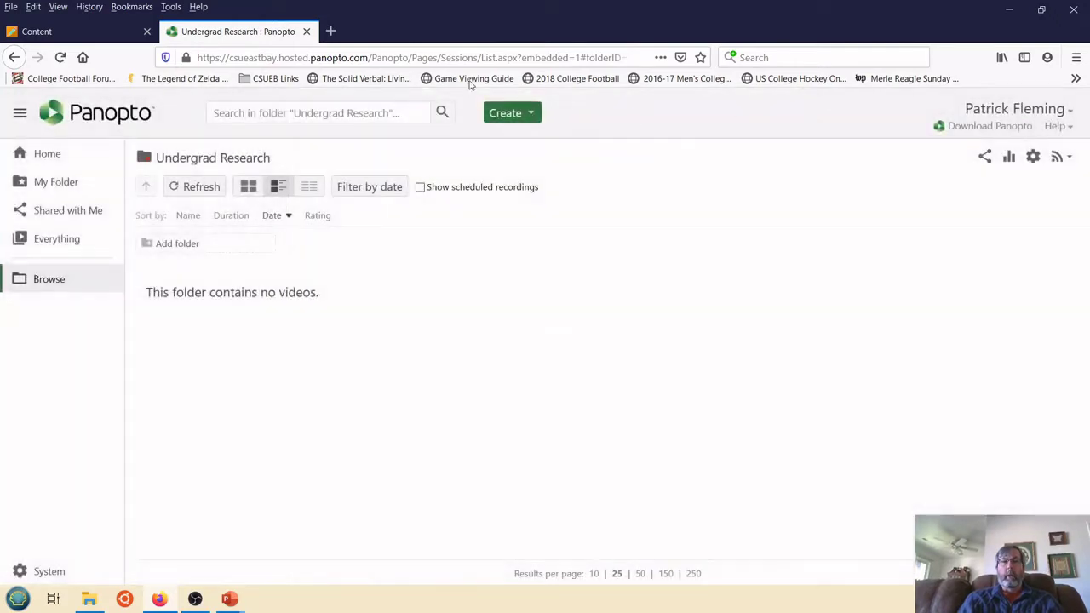
left_click(307, 32)
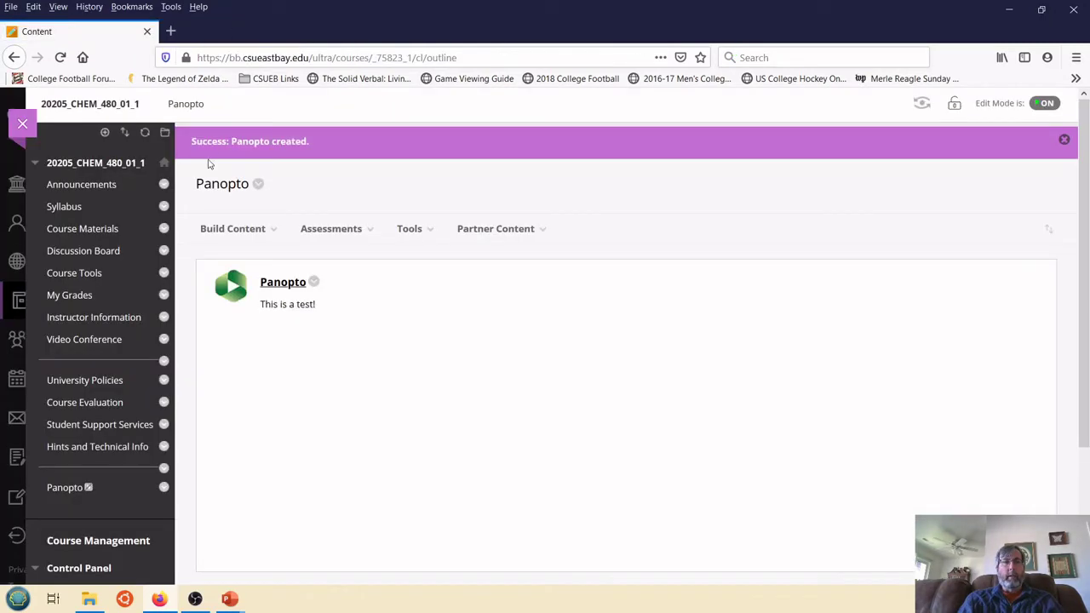
Step: Open the Physical Chemistry Lab course and launch its Panopto item to show the course folder
left_click(24, 125)
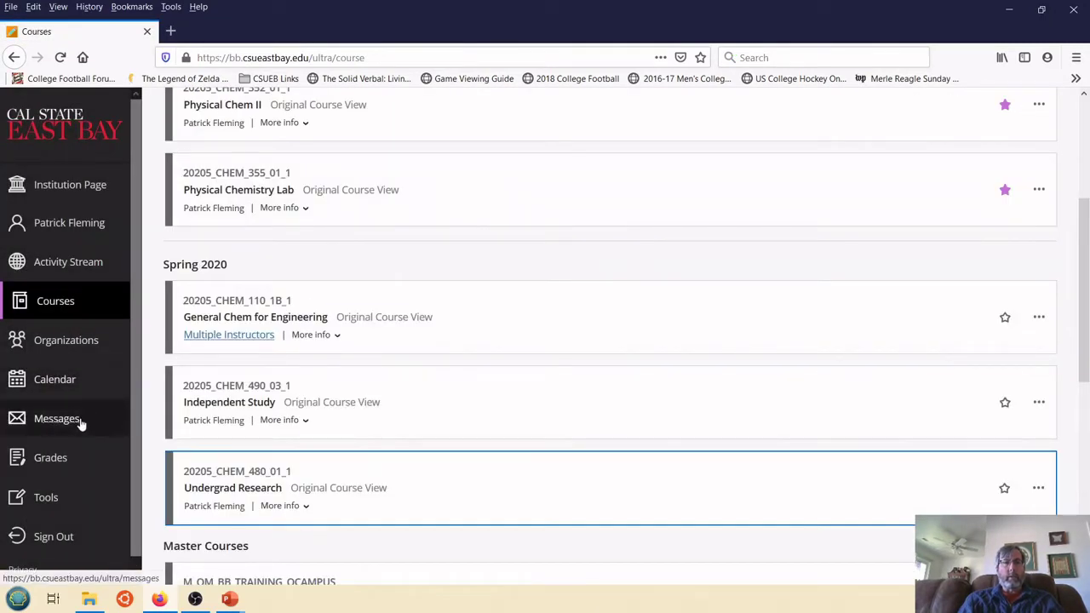
scroll(303, 298, "up", 3)
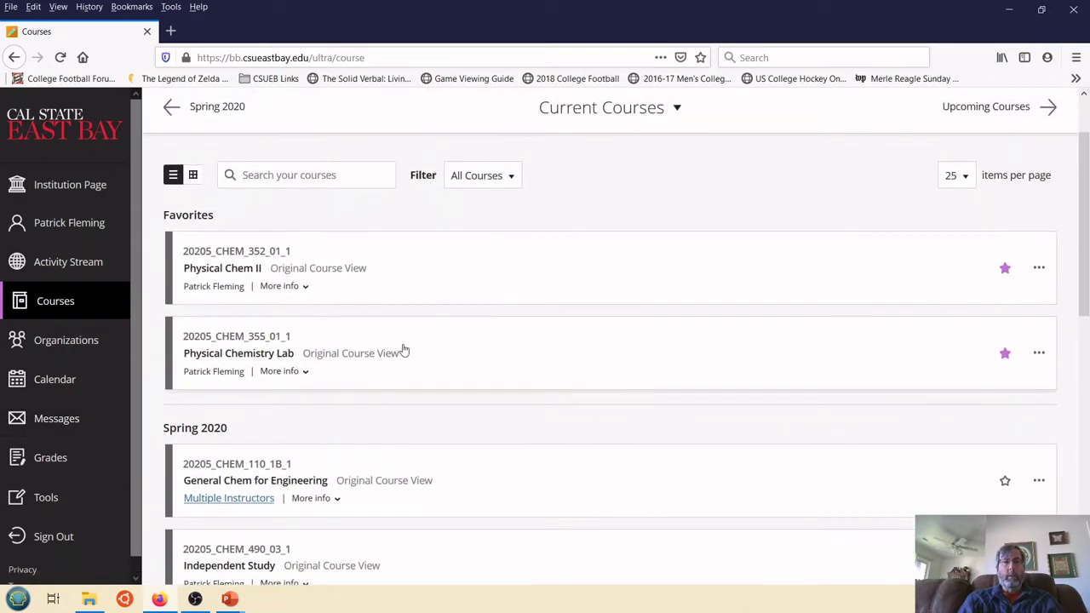
left_click(426, 368)
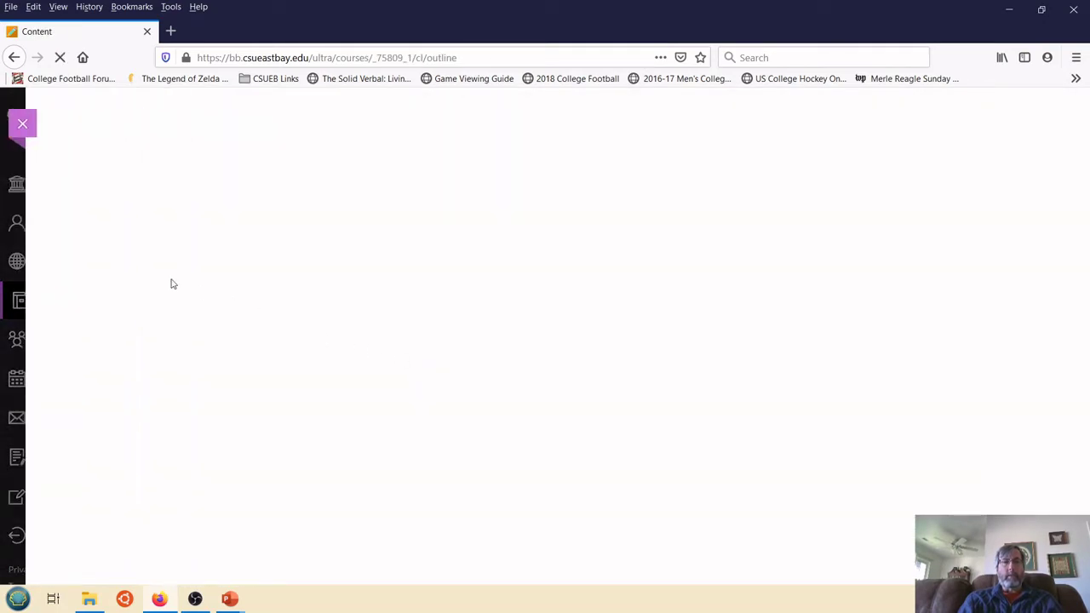
scroll(94, 340, "down", 3)
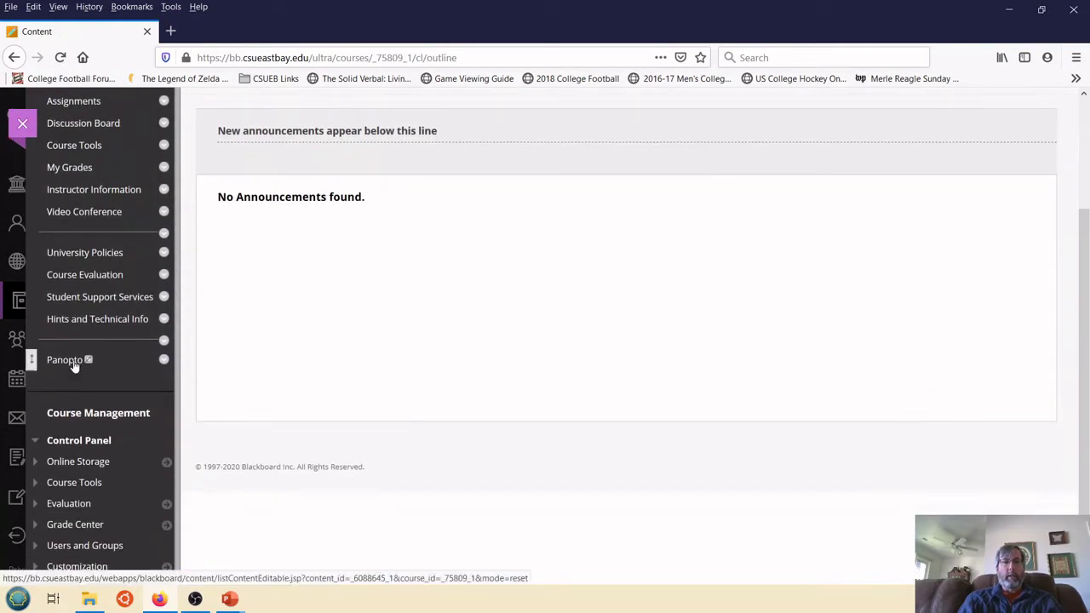
left_click(74, 365)
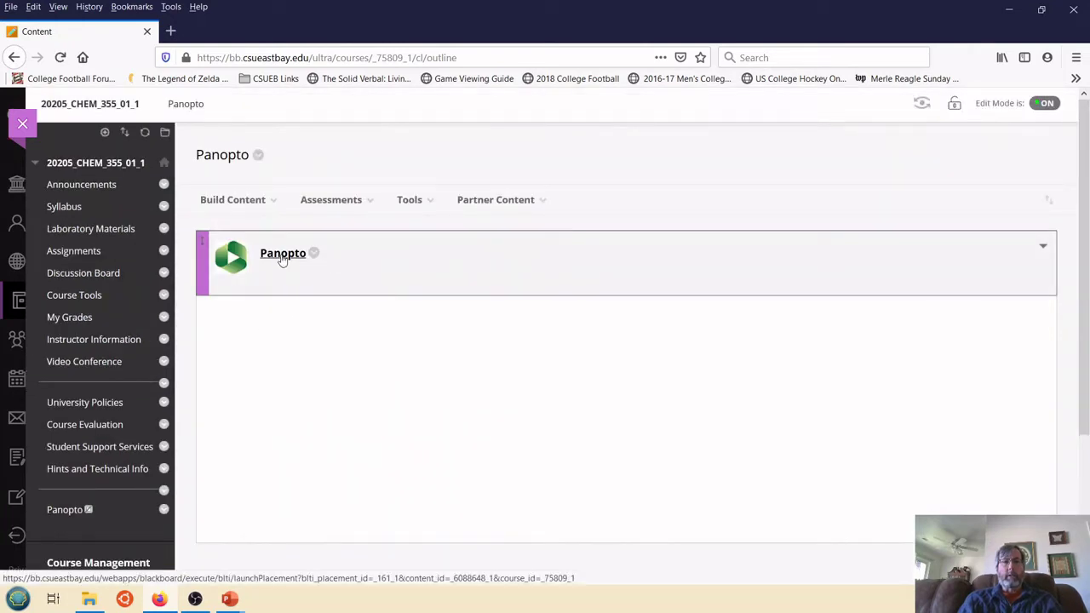
left_click(283, 255)
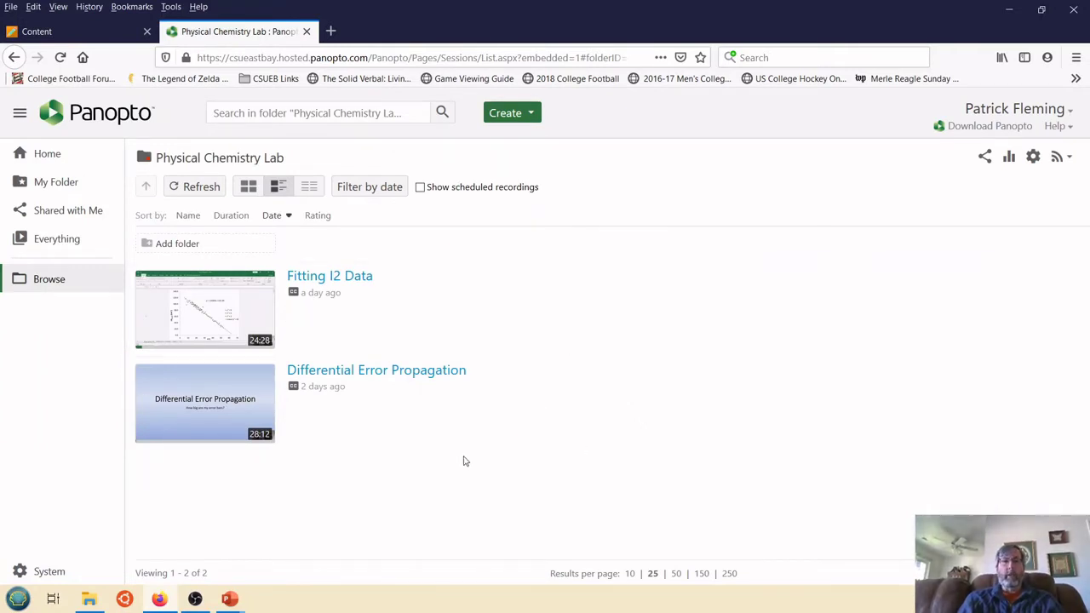
Step: Switch back to the PowerPoint slideshow with the Panopto instructions
key("alt+Tab")
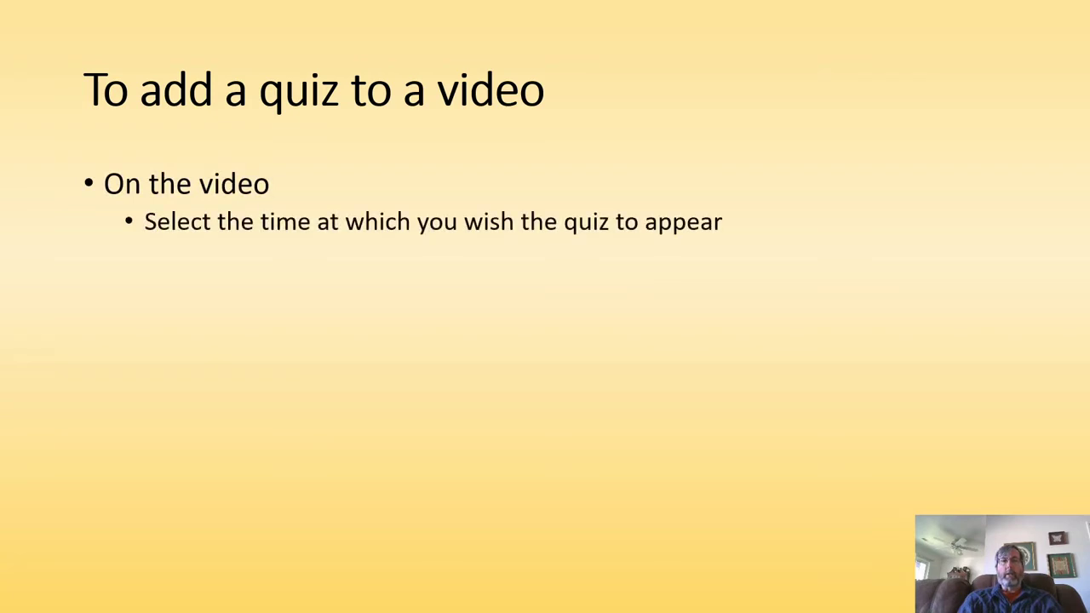
Step: Open Differential Error Propagation in the Panopto editor and cue the video to 17:13
key("alt+Tab")
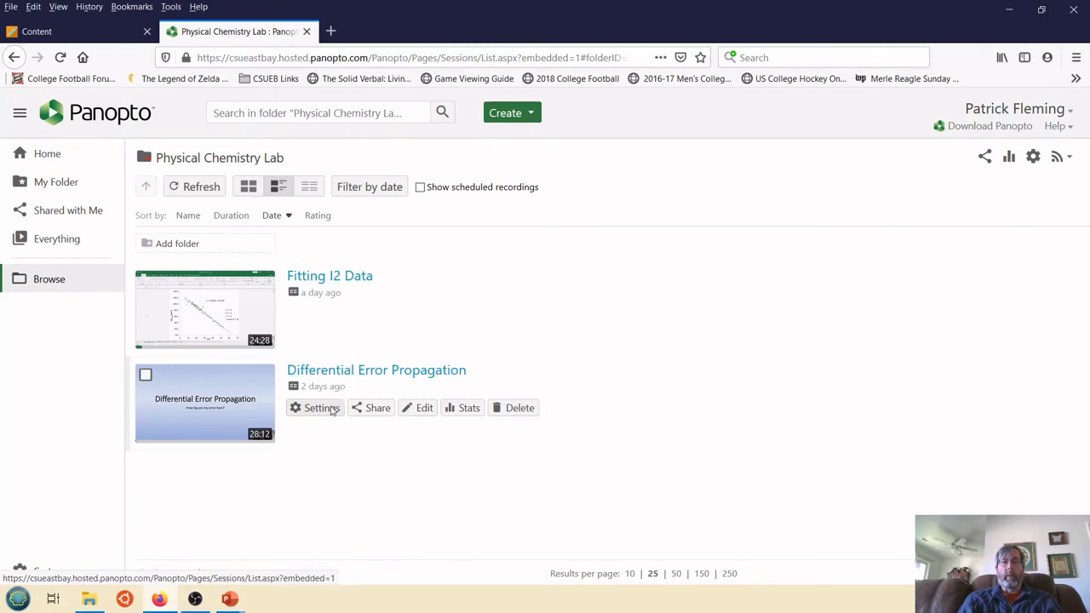
left_click(414, 413)
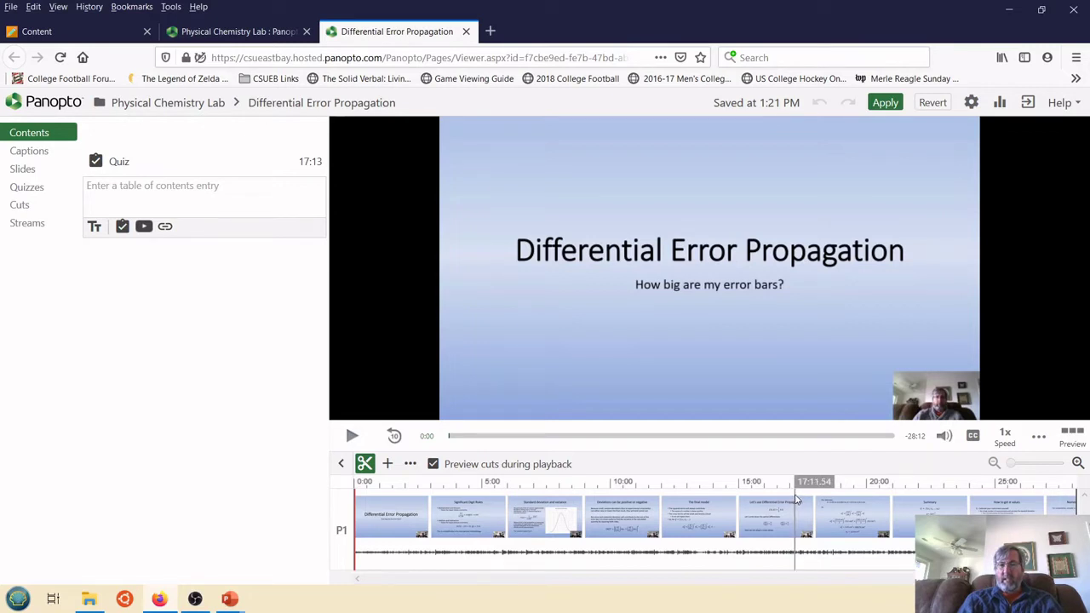
left_click(798, 500)
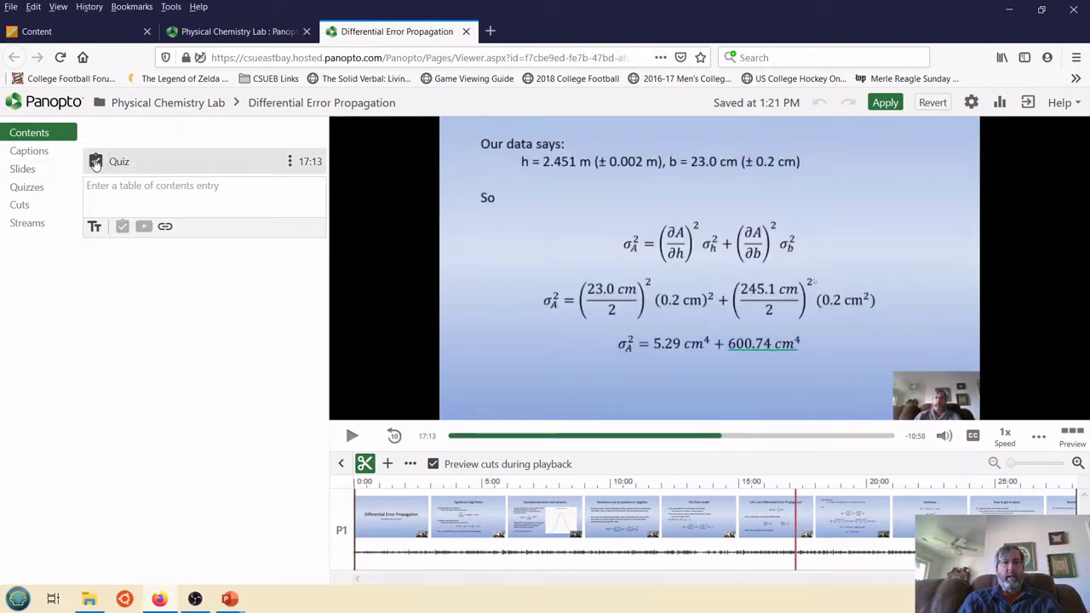
Step: Open the 17:13 quiz and enter the question about calculating contributing pieces separately, fixing the spelling
left_click(95, 162)
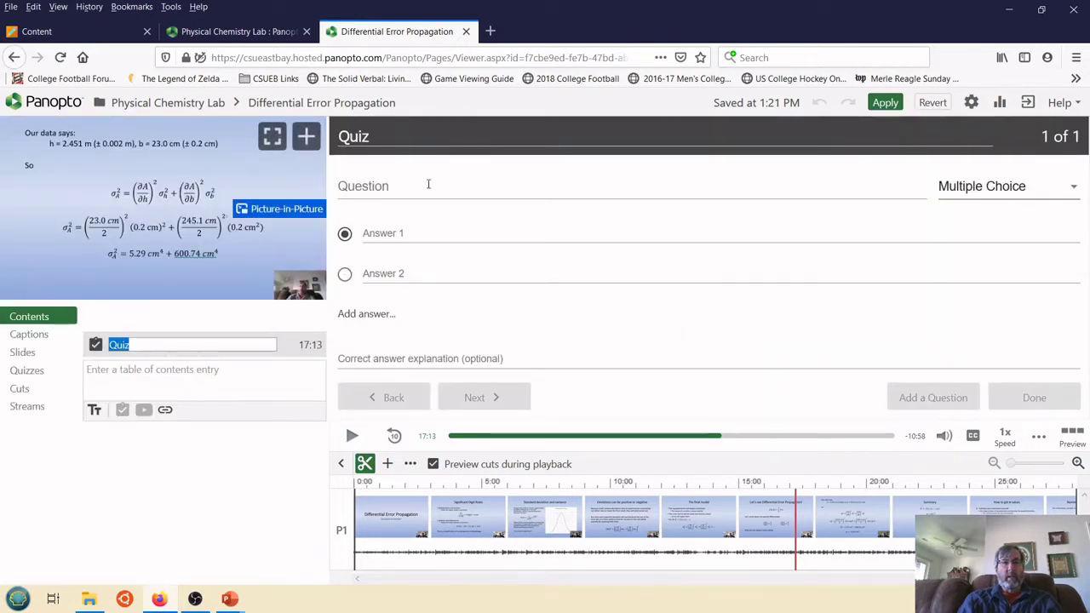
left_click(409, 183)
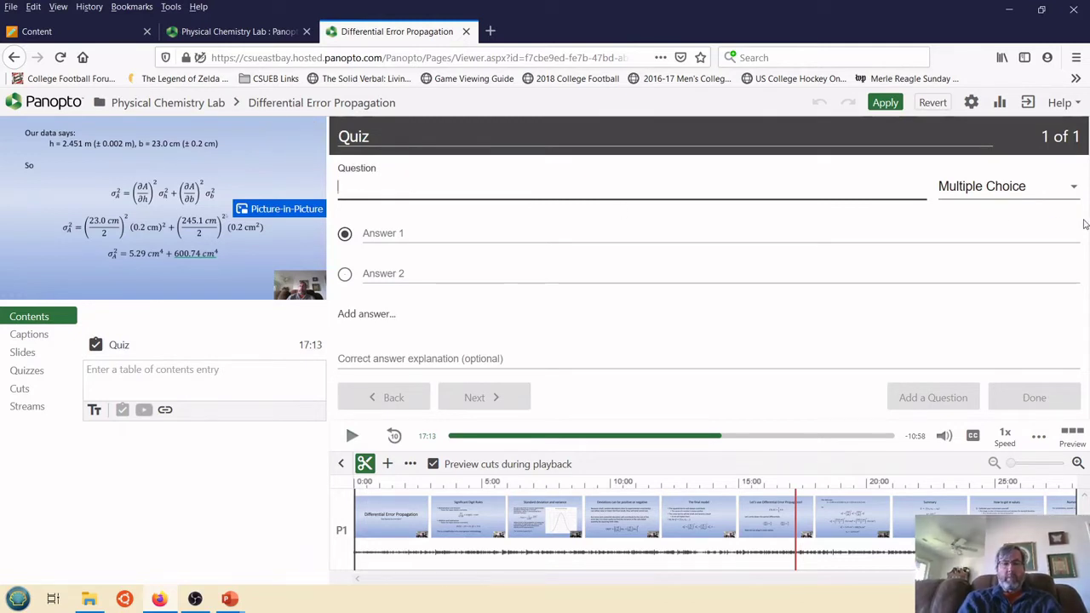
type("Why do we calc")
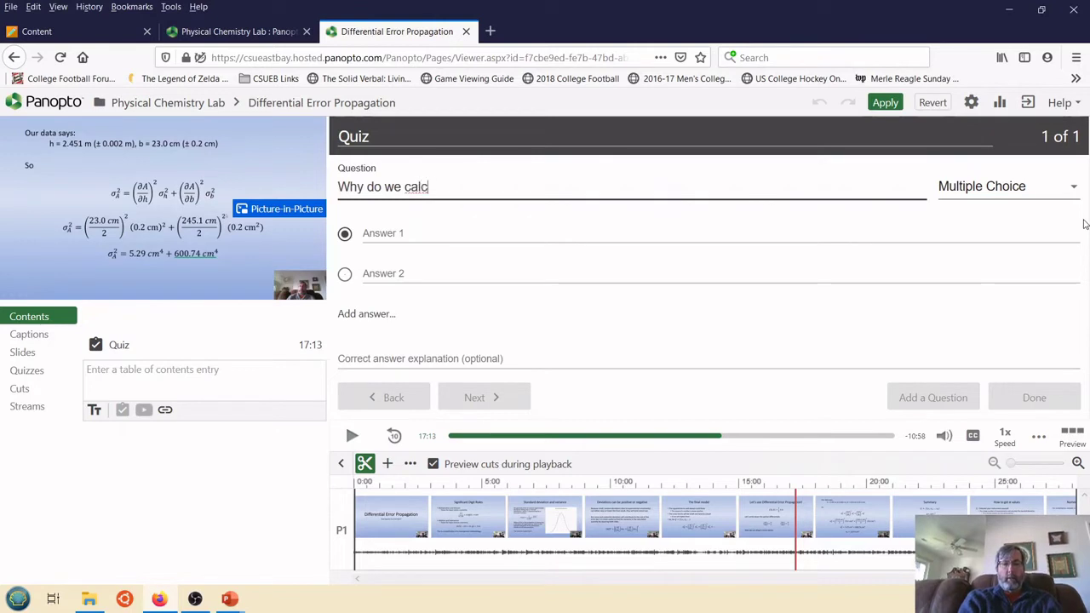
type("ulate the pie")
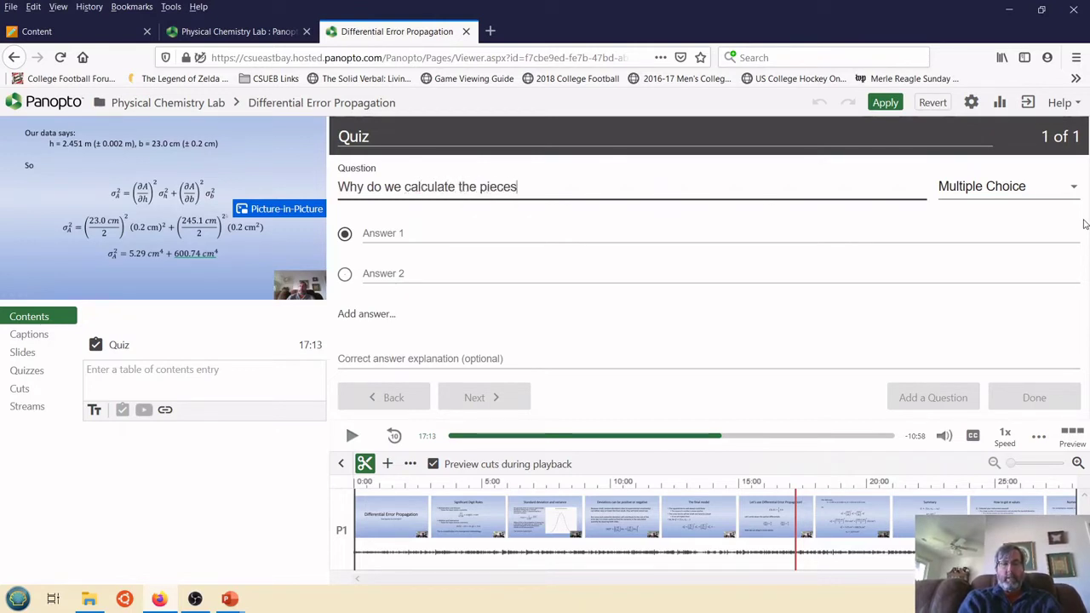
type("ces")
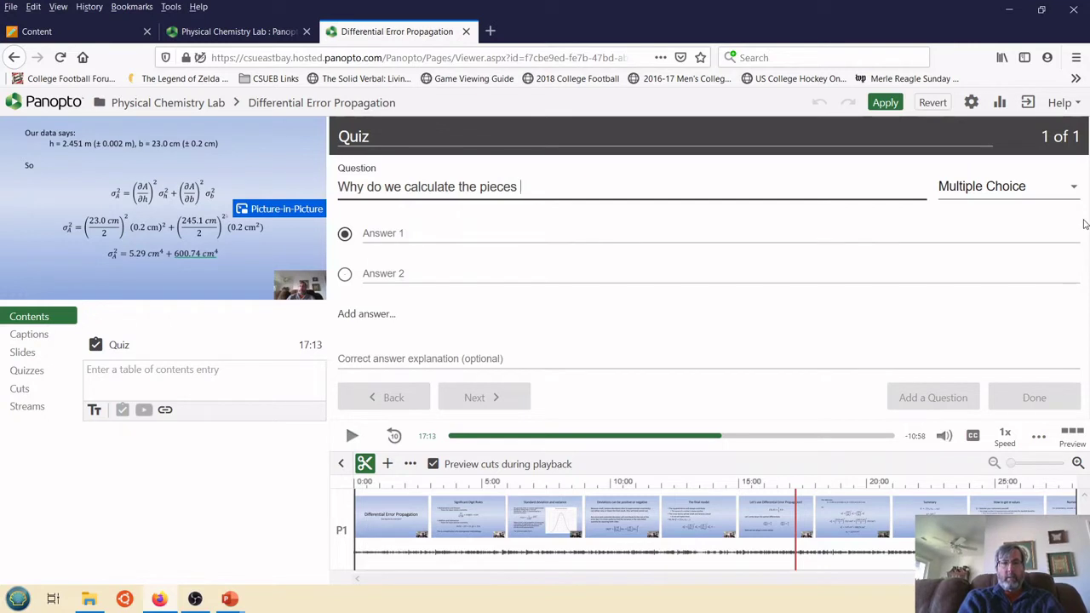
key("BackSpace")
key("BackSpace")
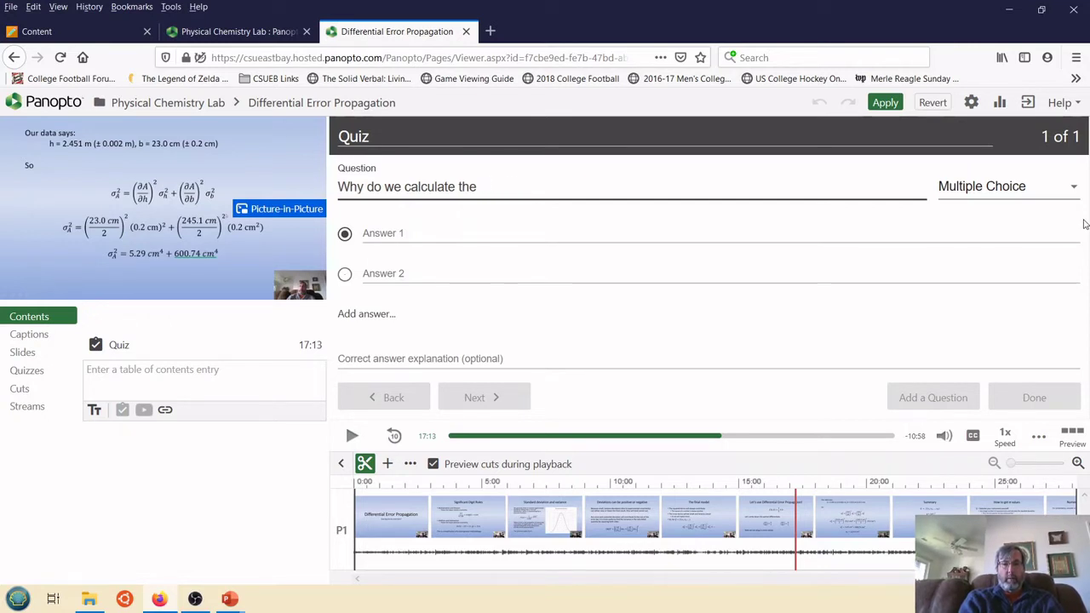
type("contributin")
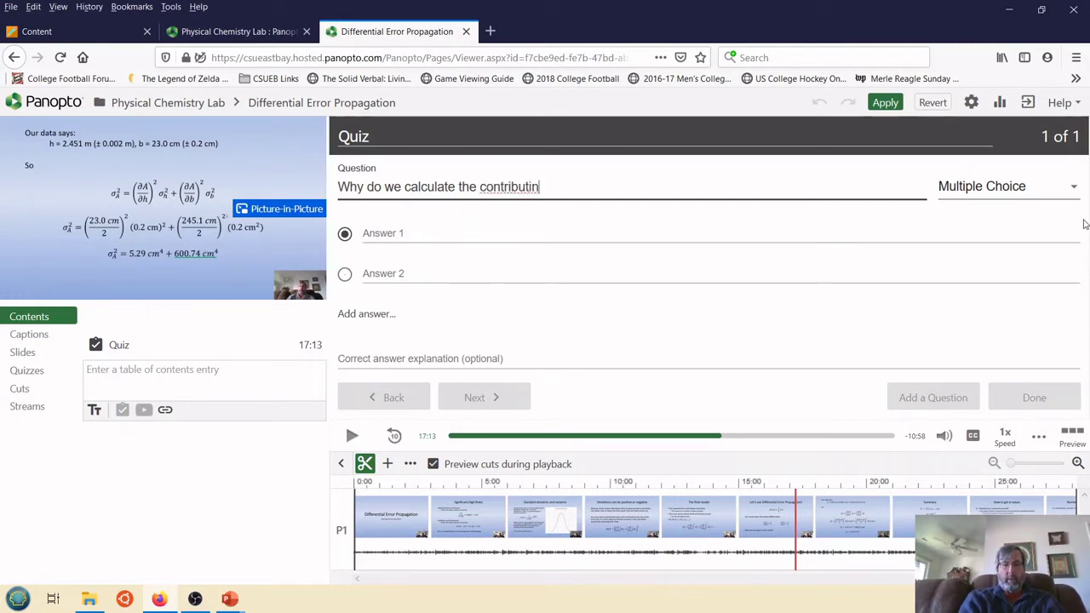
type("t pe")
type("ices ")
type("sepa")
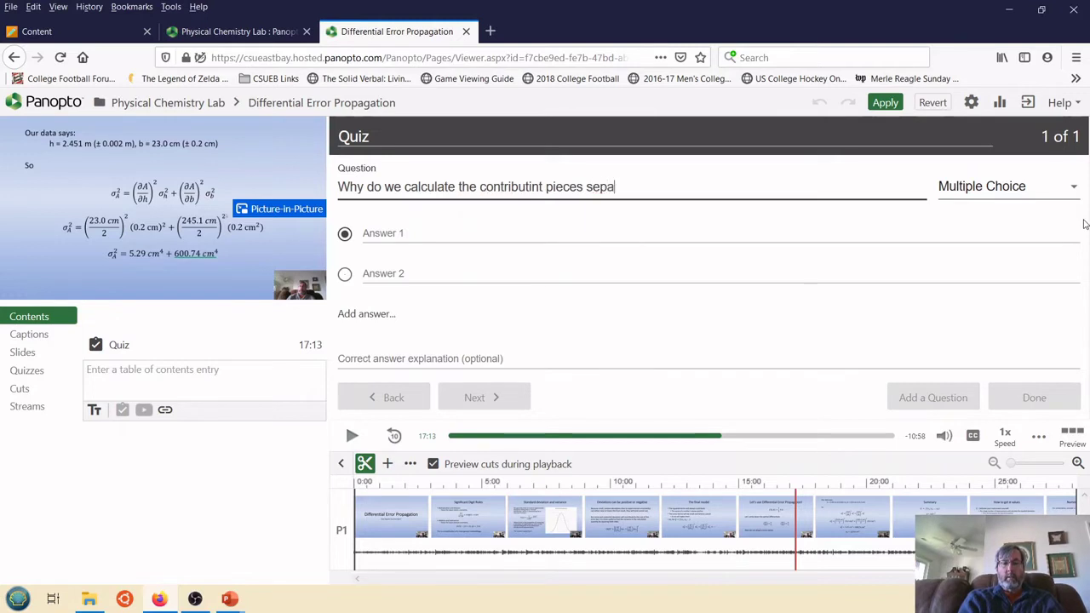
type("rately?")
right_click(528, 187)
left_click(566, 195)
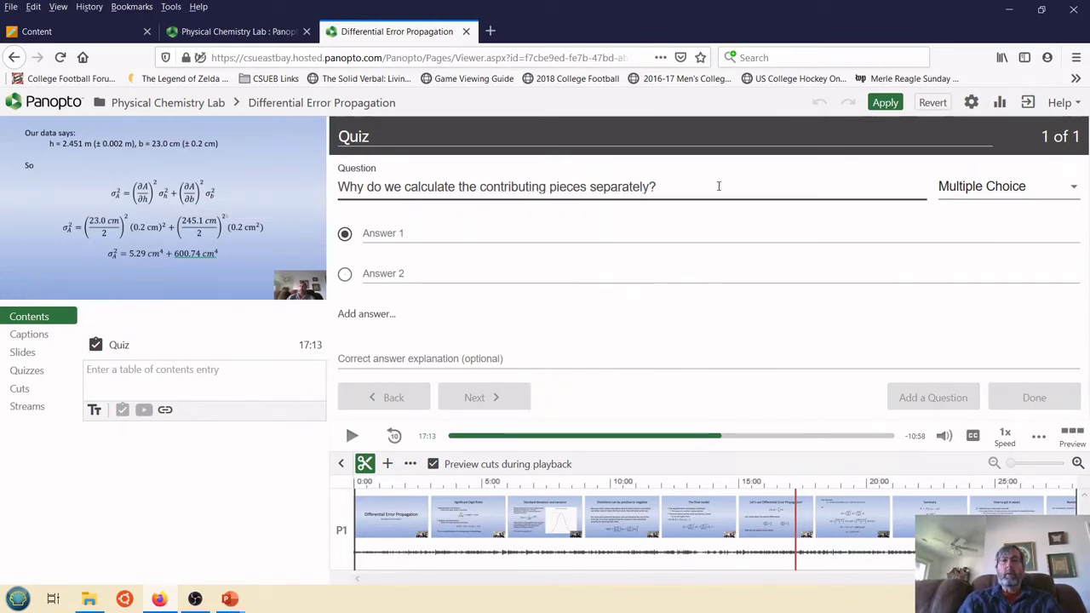
left_click(488, 234)
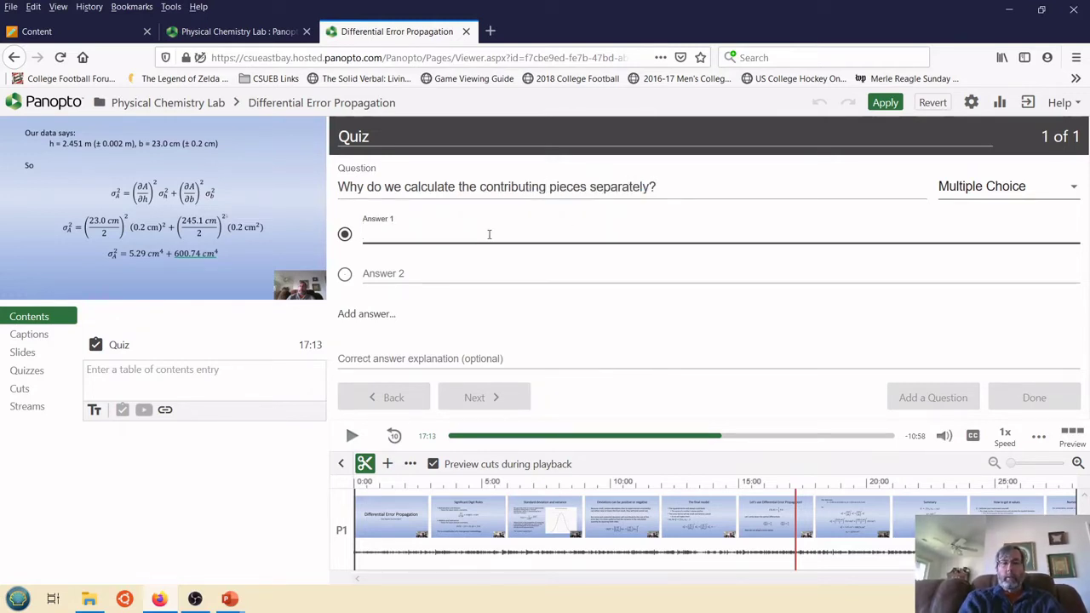
Step: Add three answers: units check, largest uncertainty contribution (marked correct), and 'no need to keep separate'
type("In order to check that the units work out properly.")
left_click(404, 273)
type("In order to determine which piece has the largest contributi")
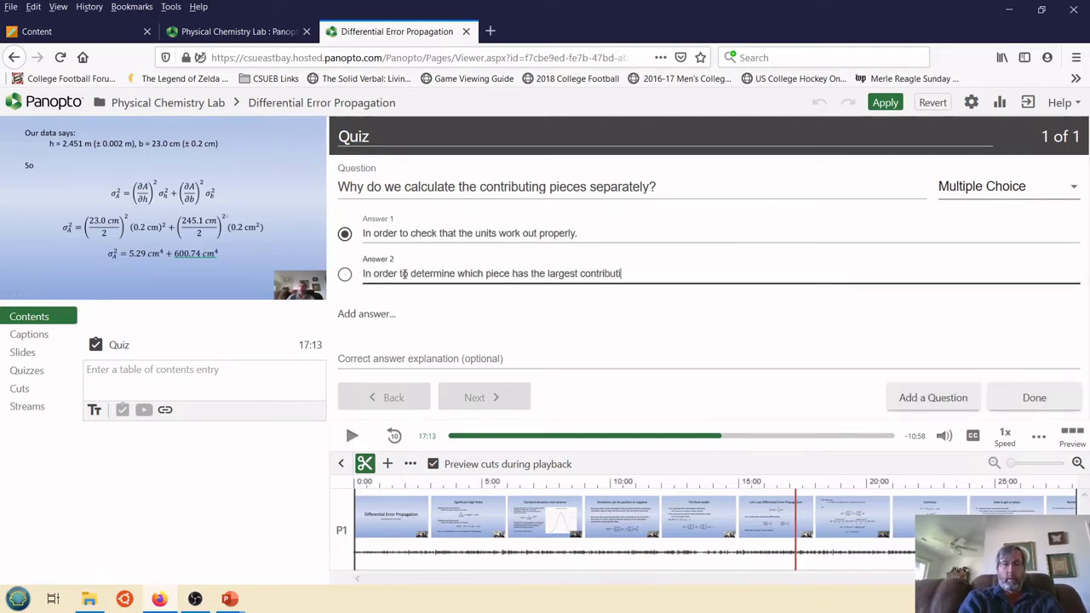
type("on to the overall uncertainty.")
left_click(344, 273)
left_click(359, 314)
type("There is no need to keep things sep")
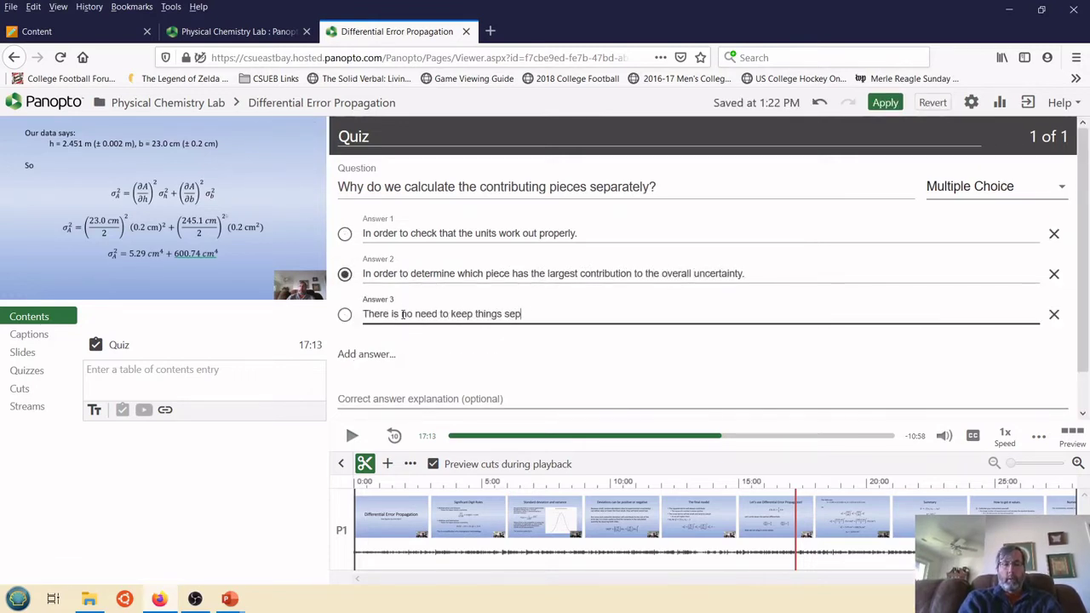
type("arate. It is just extra work")
Step: Write the correct-answer explanation, correct 'determineing' to 'determining', and finish the question
left_click(437, 395)
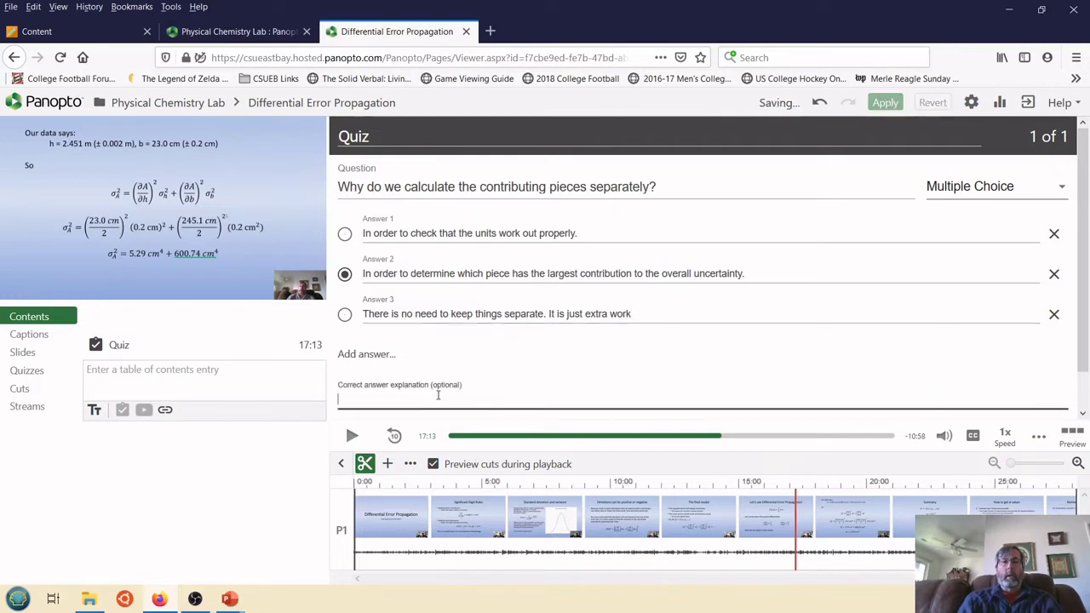
type("While it is always a good ide")
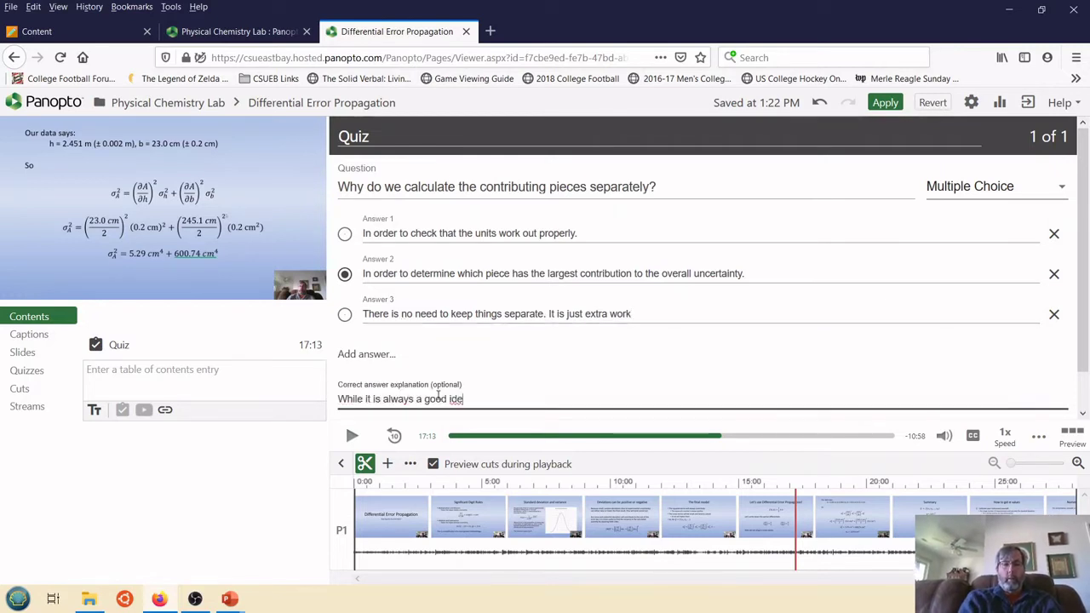
type("a to check your units (always check your units!) the point is to determine w")
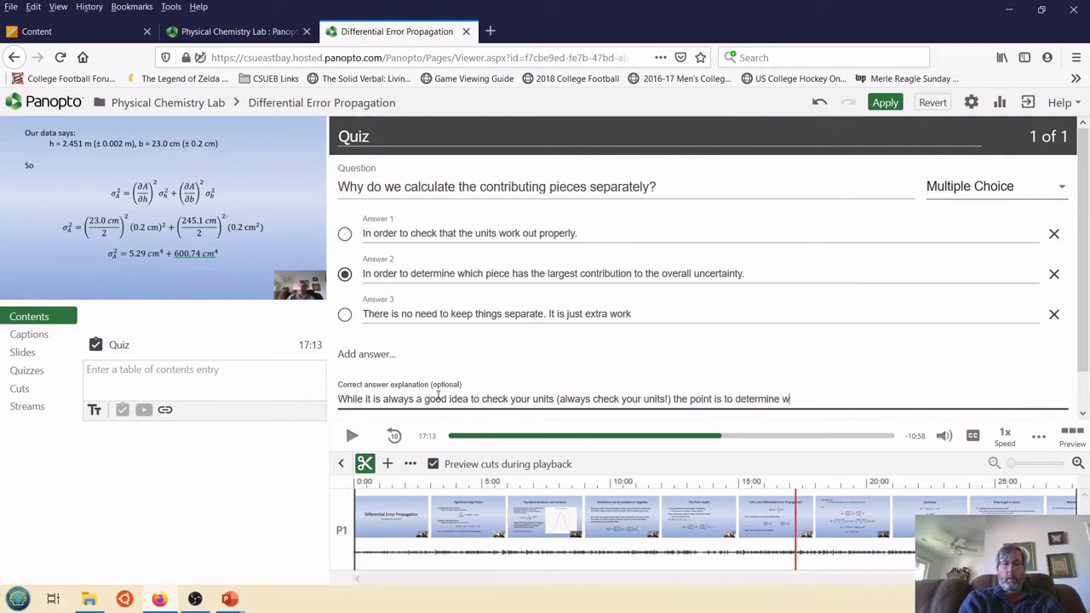
type("hich measurement is most important in determineing the magnitude of your error")
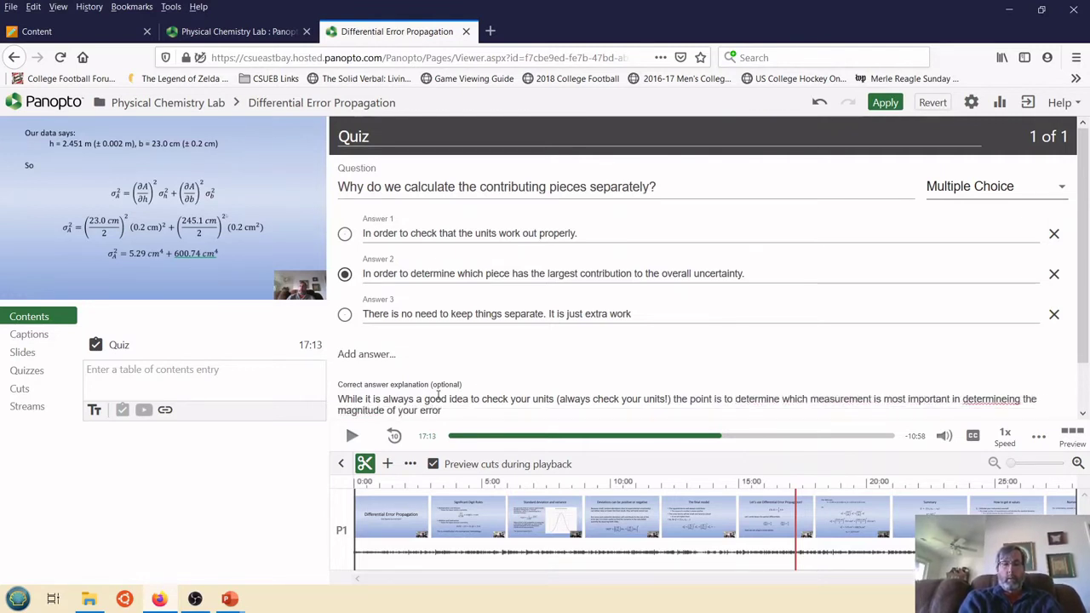
type(" bar.")
right_click(992, 399)
left_click(1018, 411)
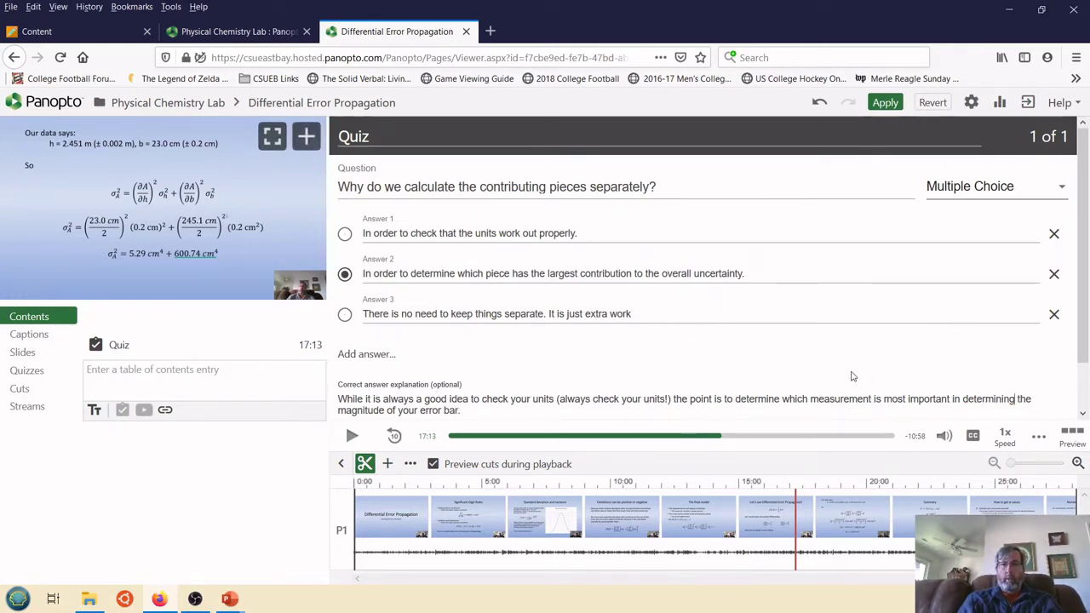
scroll(837, 373, "down", 1)
left_click(1010, 411)
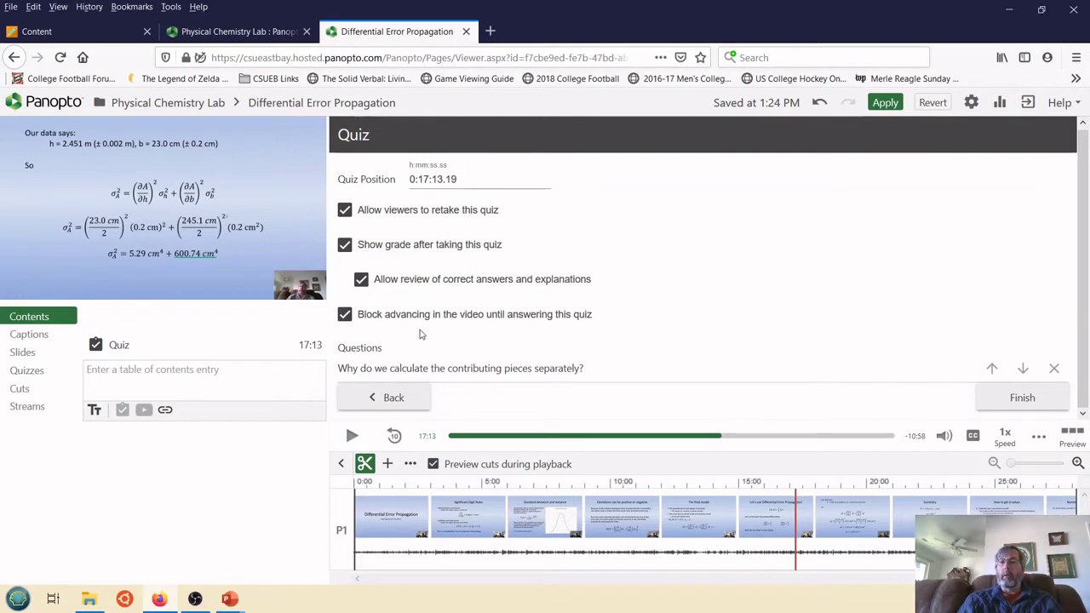
Step: Save the 0:17:13.19 quiz with retakes, grade display, answer review and blocked advancing enabled
left_click(1021, 398)
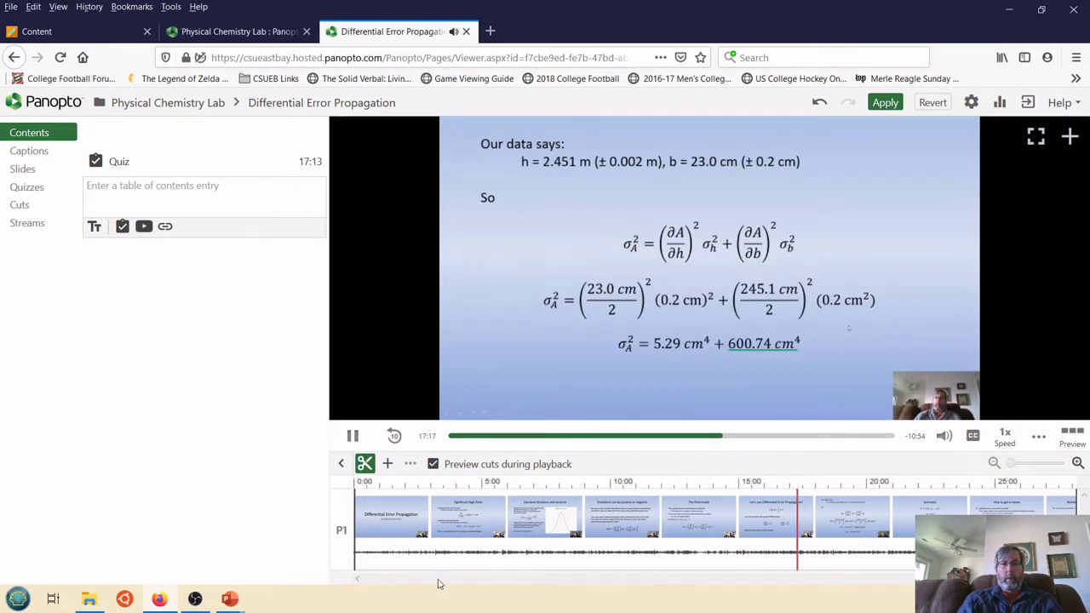
Step: Pause the preview, close the editor tab, and advance the instruction slide by one point
left_click(352, 435)
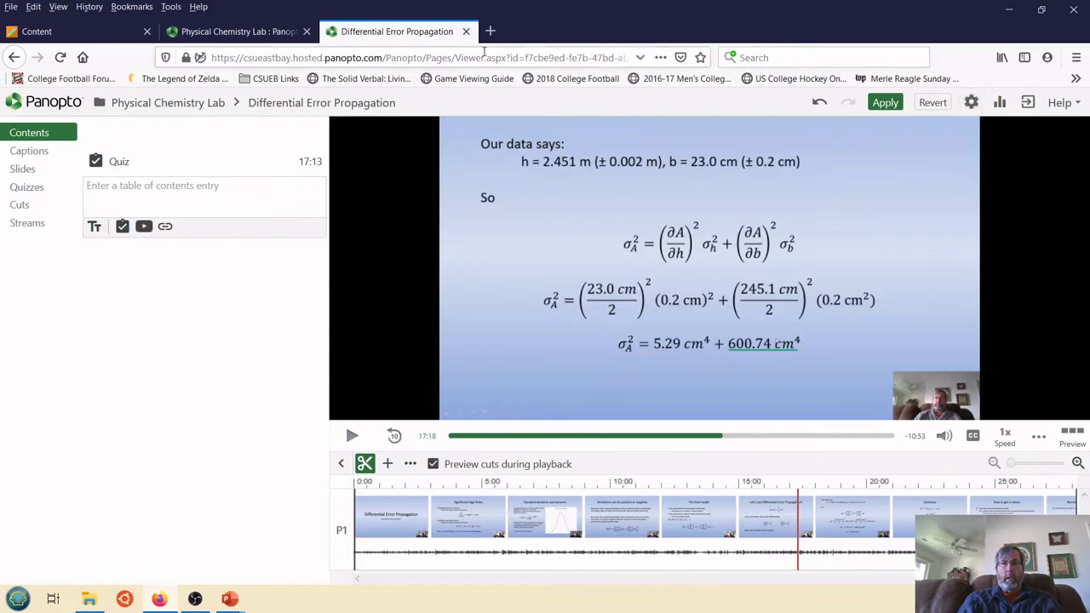
left_click(466, 32)
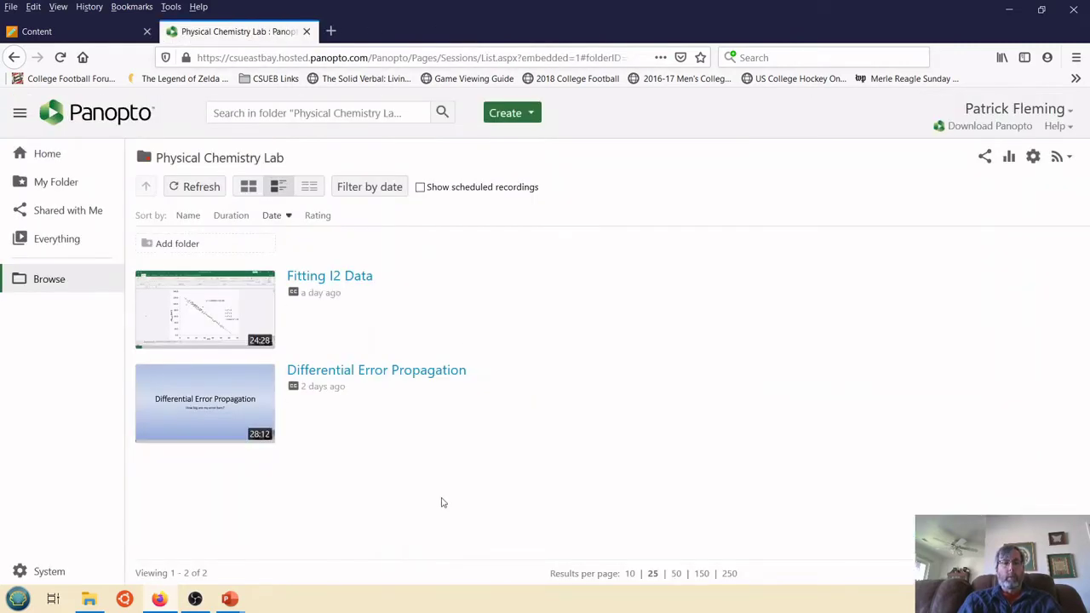
key("alt+Tab")
key("Right")
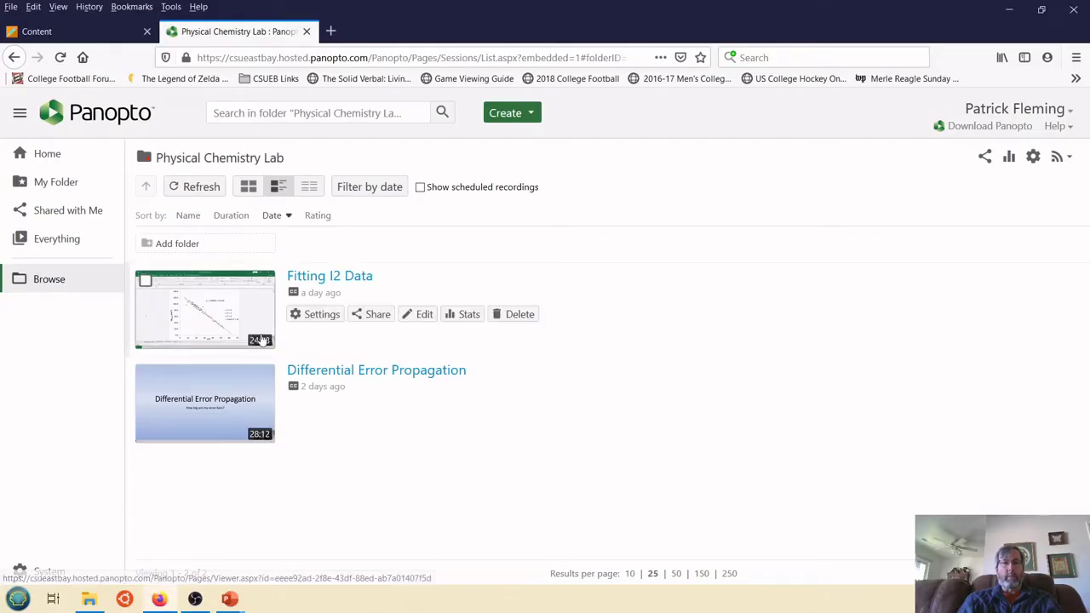
key("alt+Tab")
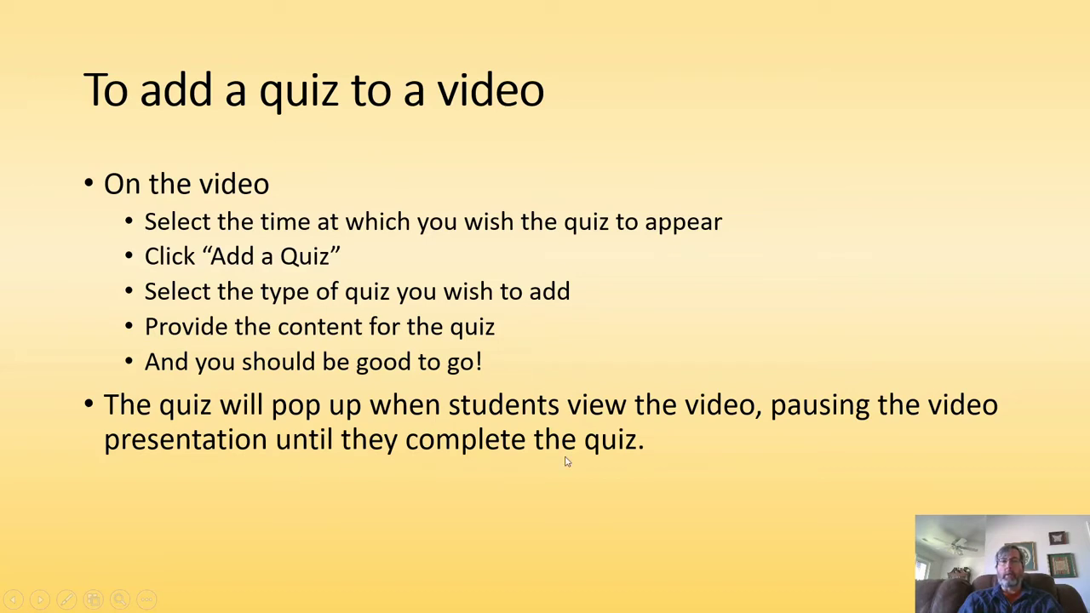
Step: Close the Panopto tab and relaunch the Physical Chemistry Lab folder from Blackboard's Panopto item
key("alt+Tab")
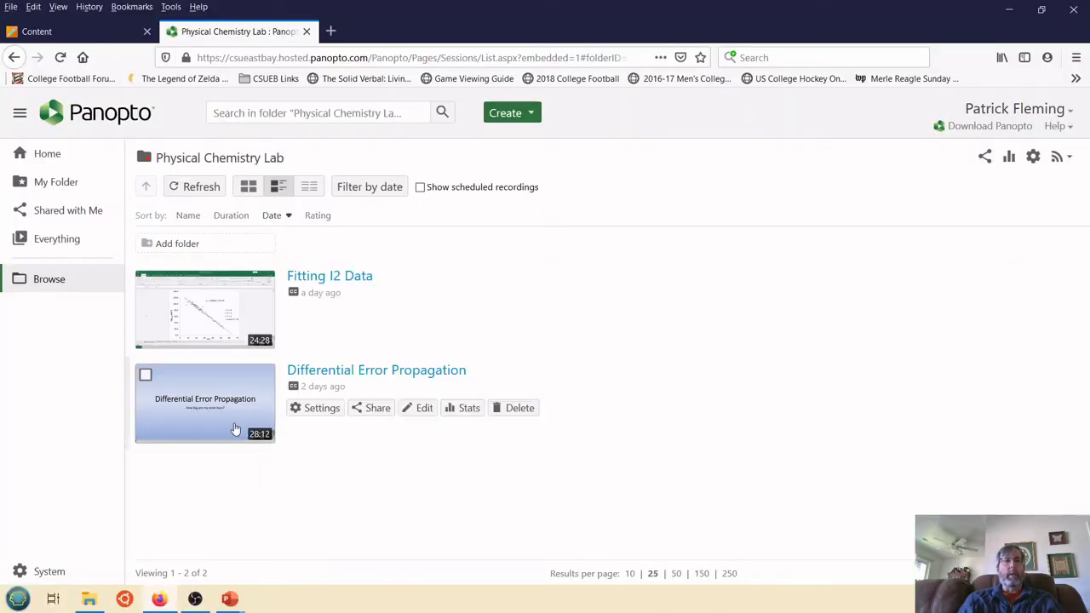
key("alt+Tab")
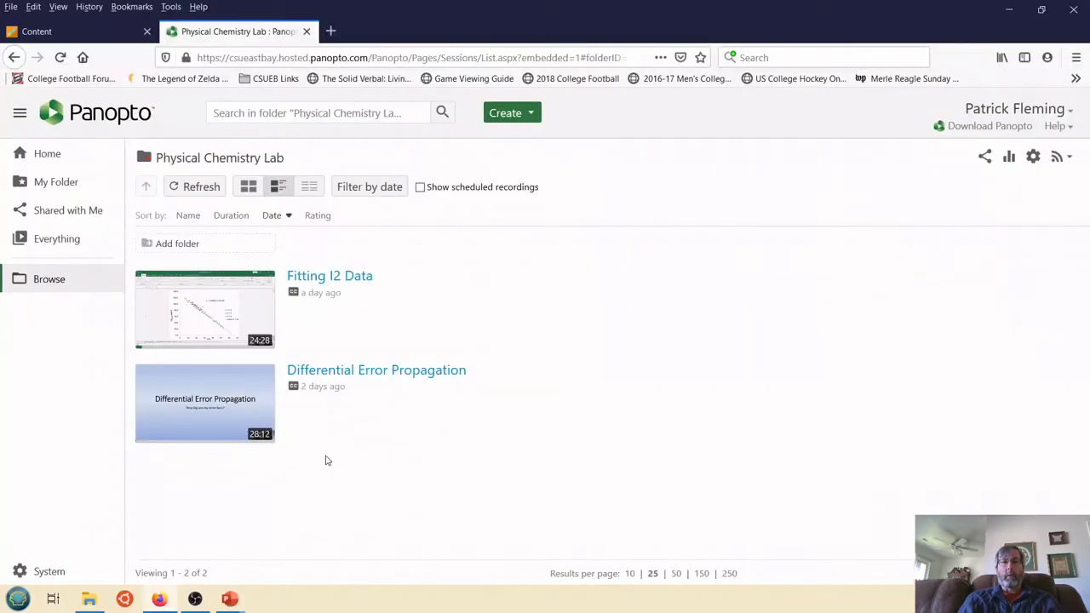
left_click(305, 31)
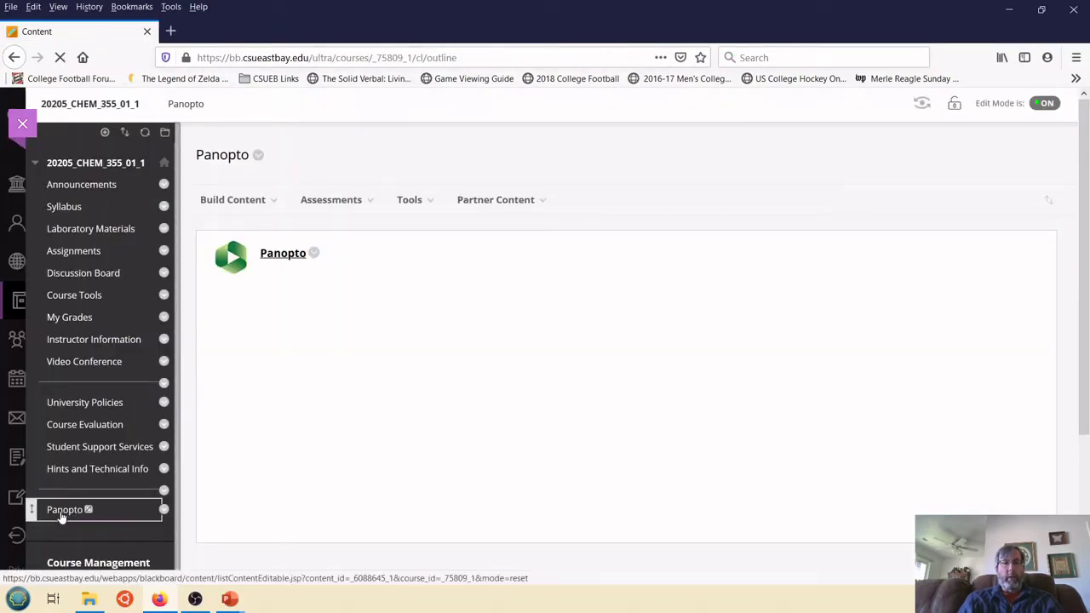
left_click(281, 257)
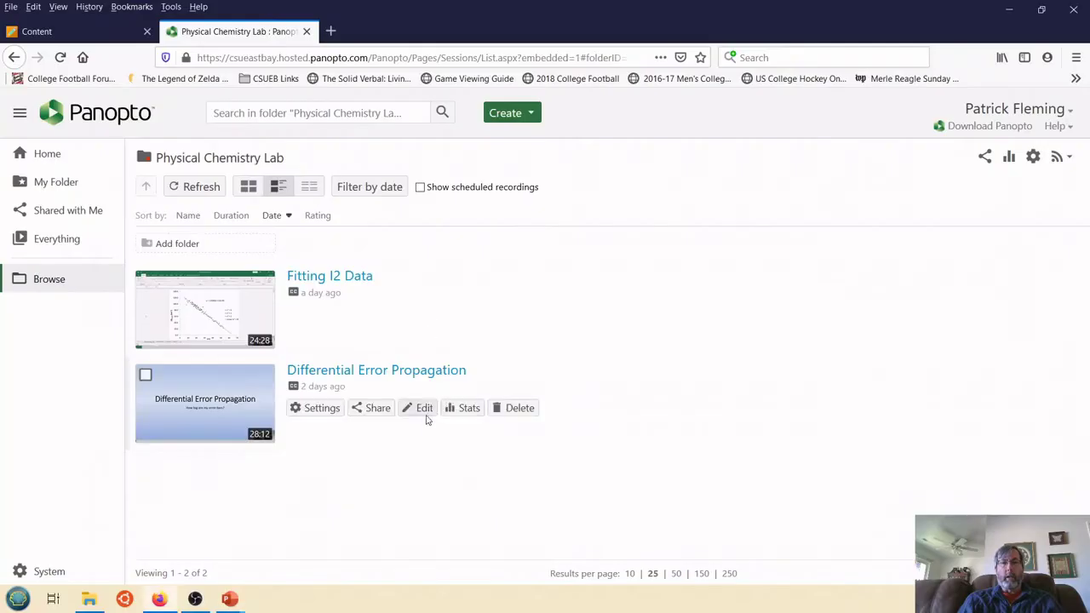
Step: Copy the iframe embed code for 'Differential Error Propagation', keeping access limited to specific people
left_click(314, 408)
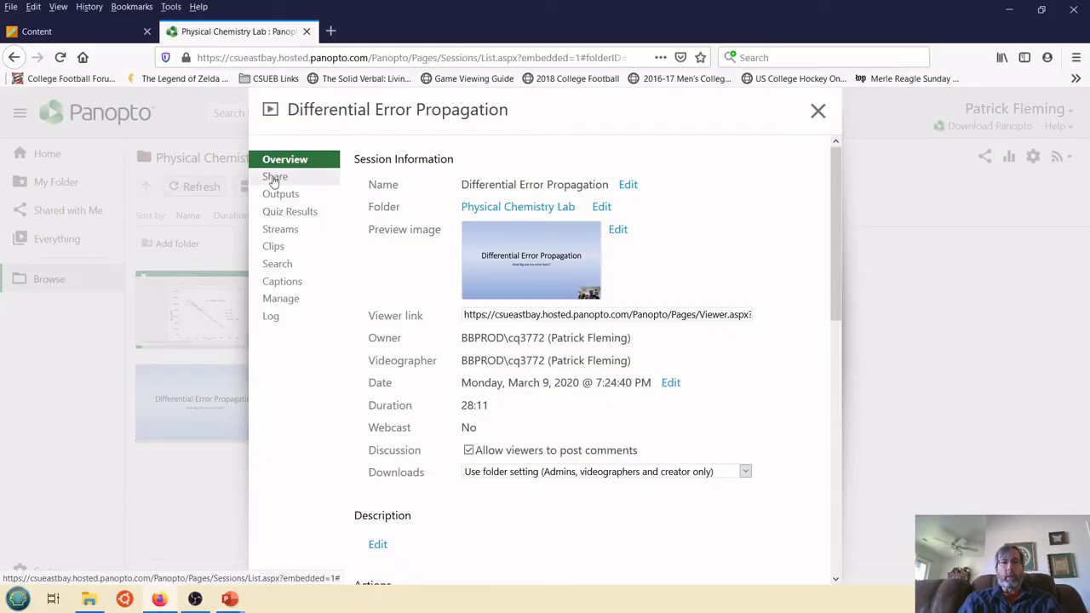
left_click(275, 178)
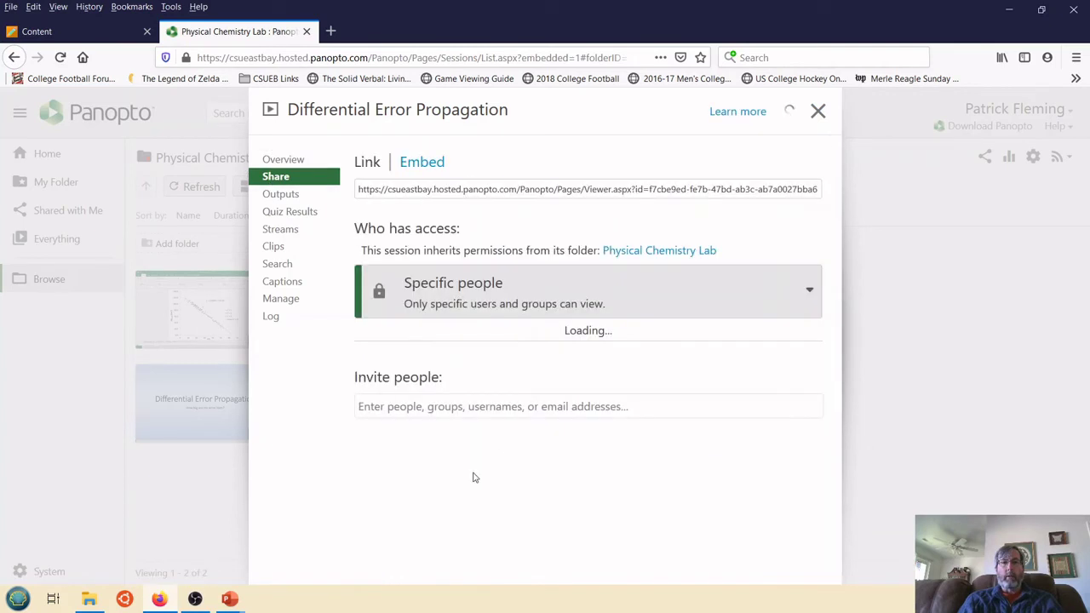
left_click(811, 291)
left_click(813, 293)
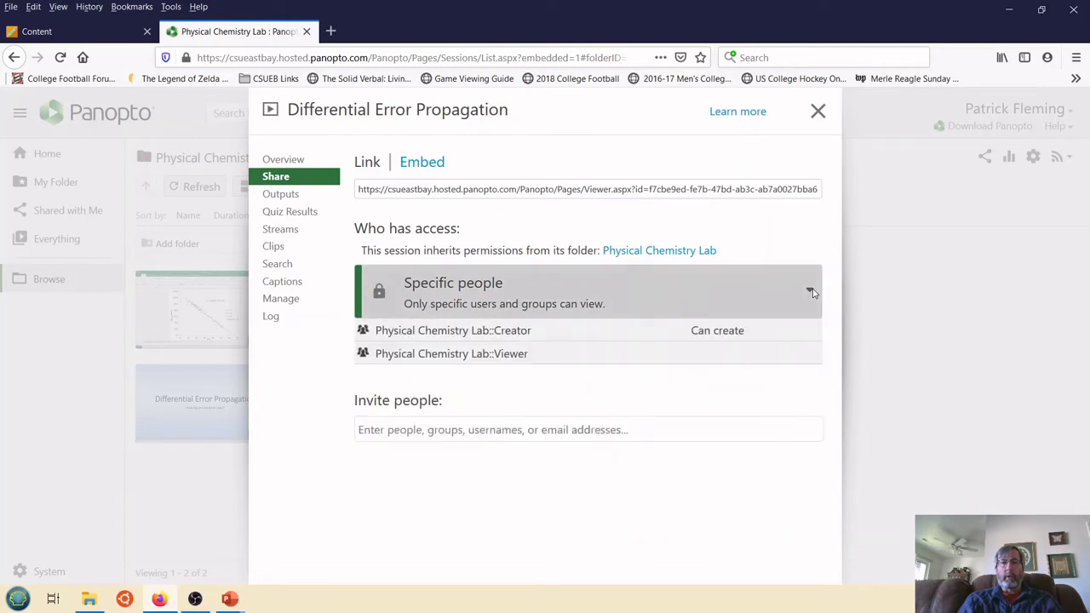
left_click(420, 163)
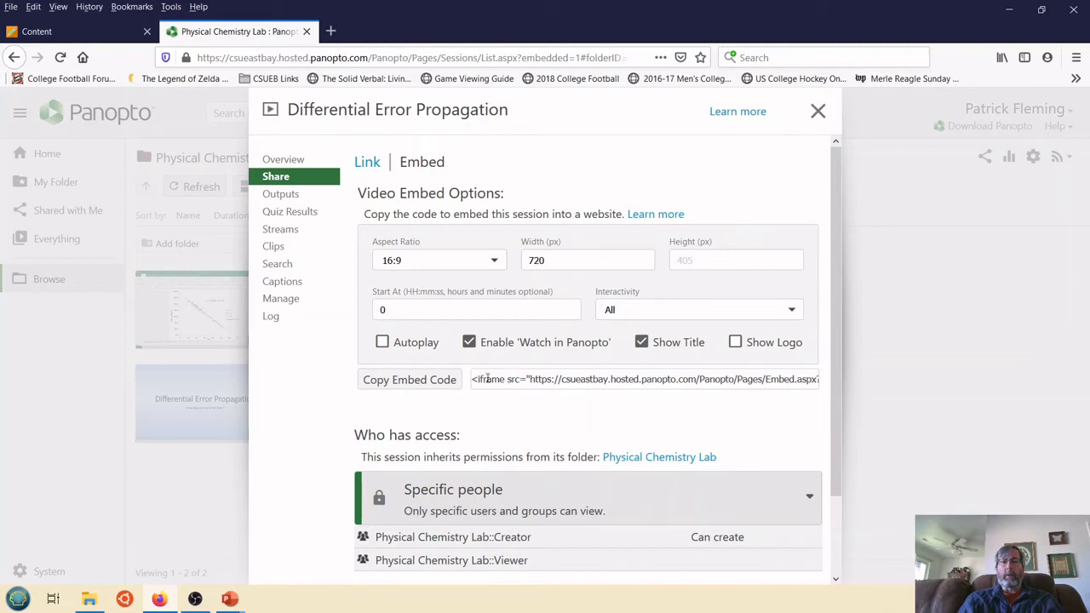
left_click(432, 385)
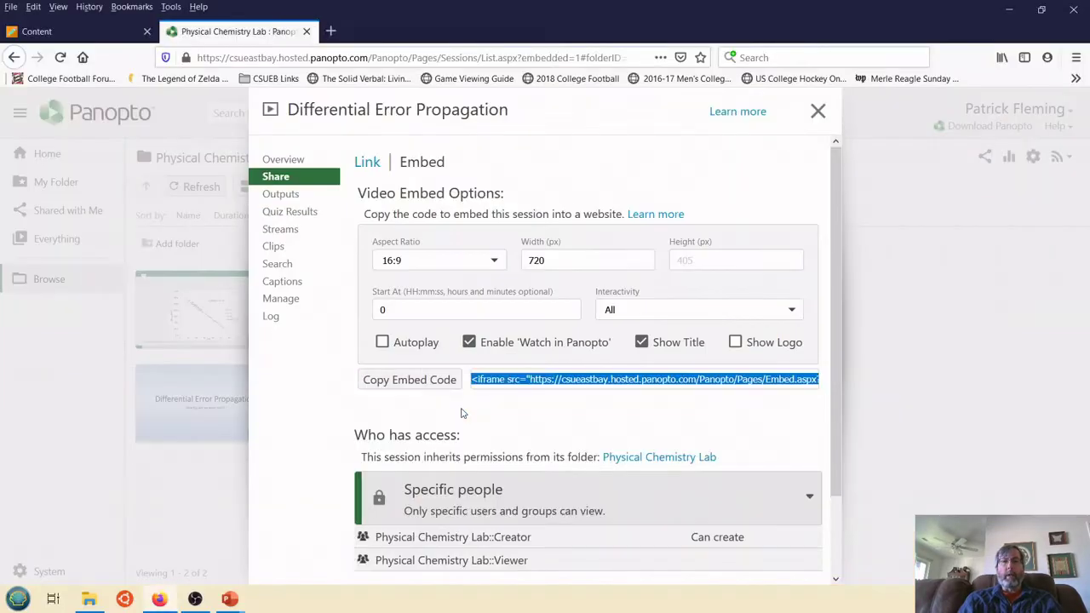
Step: Close Panopto, go to the course's Assignments page, and open the Differential Error Propagation assignment's menu
left_click(818, 111)
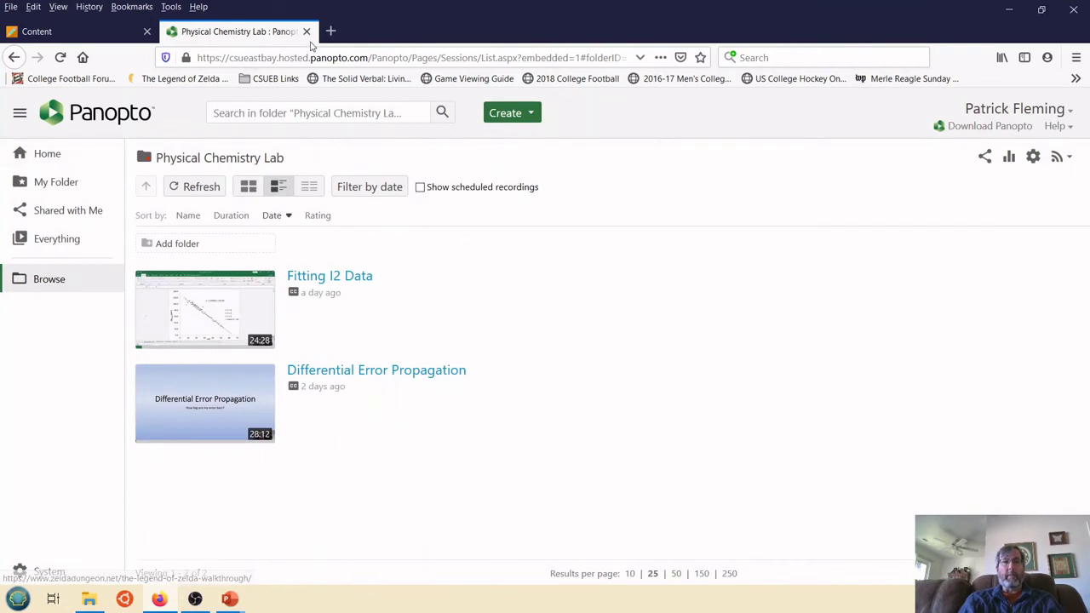
left_click(306, 31)
left_click(234, 200)
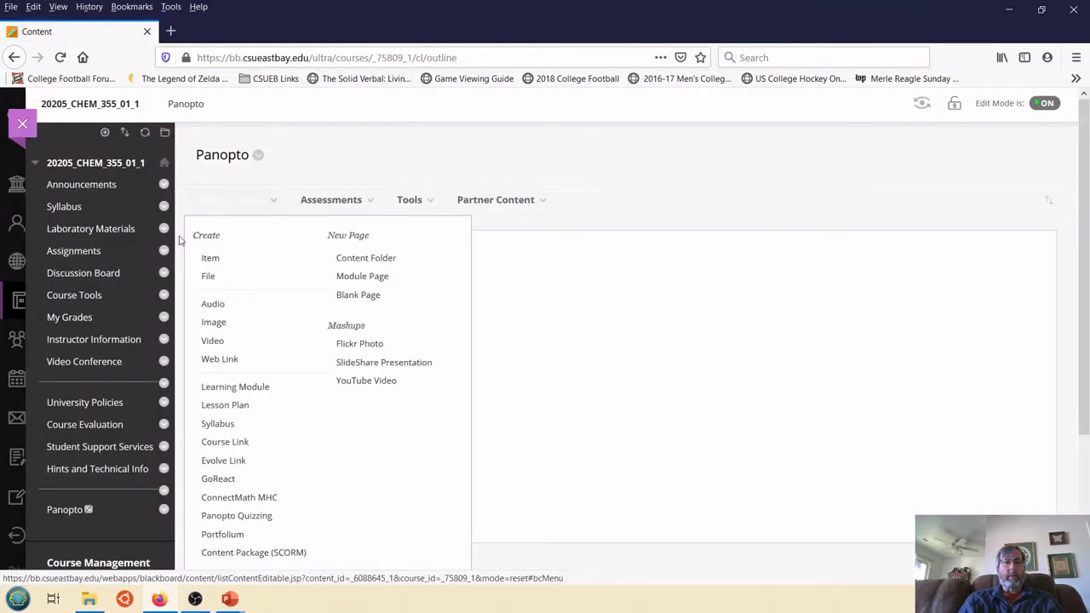
left_click(75, 252)
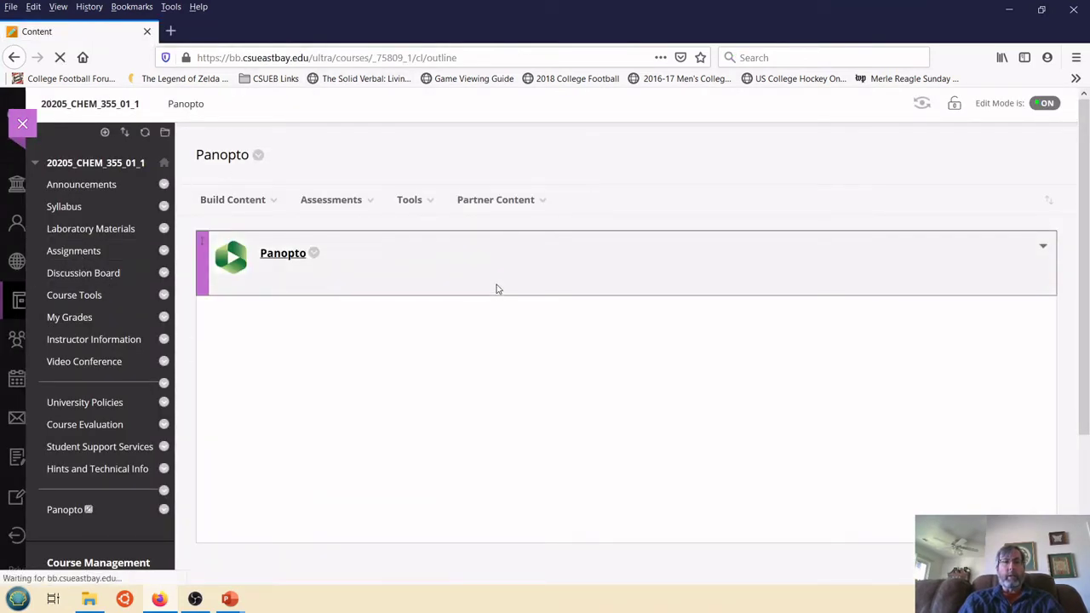
scroll(728, 307, "down", 5)
scroll(730, 305, "down", 4)
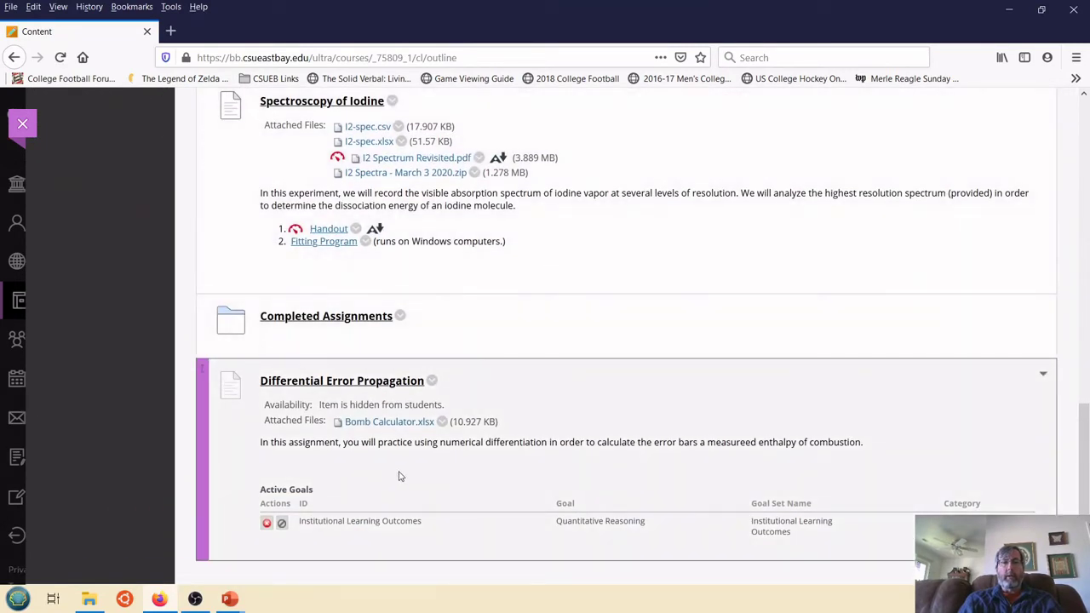
left_click(432, 383)
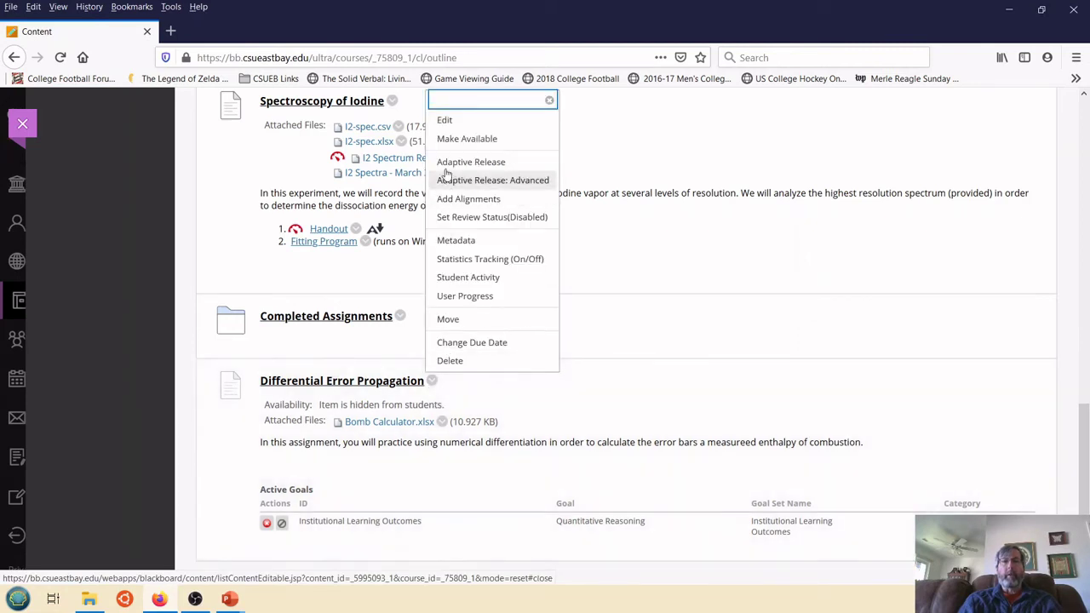
Step: Edit the assignment and paste the Panopto iframe code into its instructions via HTML Code View
left_click(444, 122)
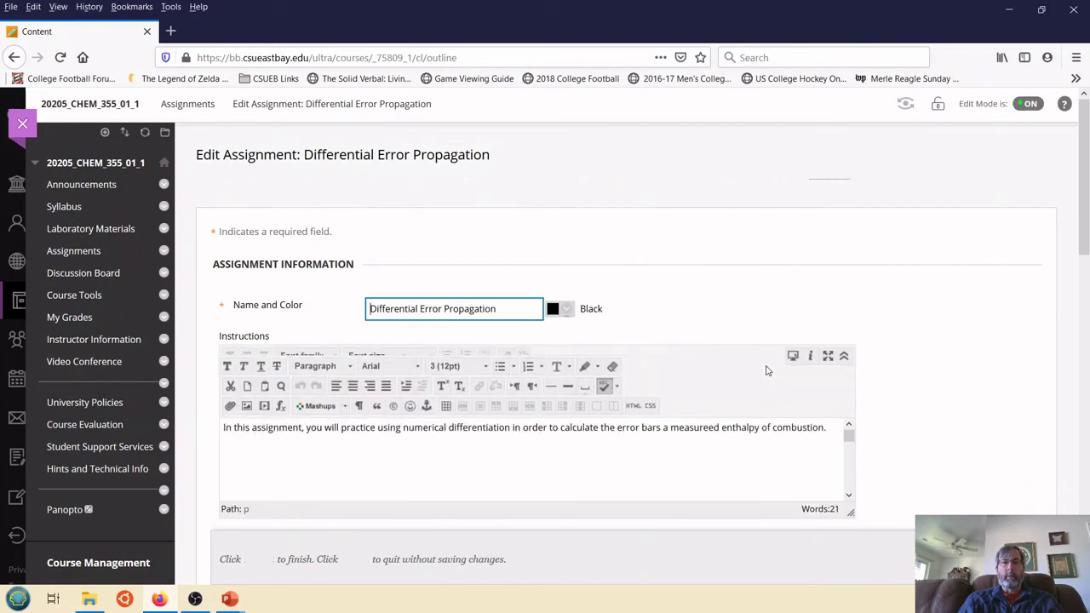
scroll(931, 352, "down", 1)
scroll(931, 352, "down", 2)
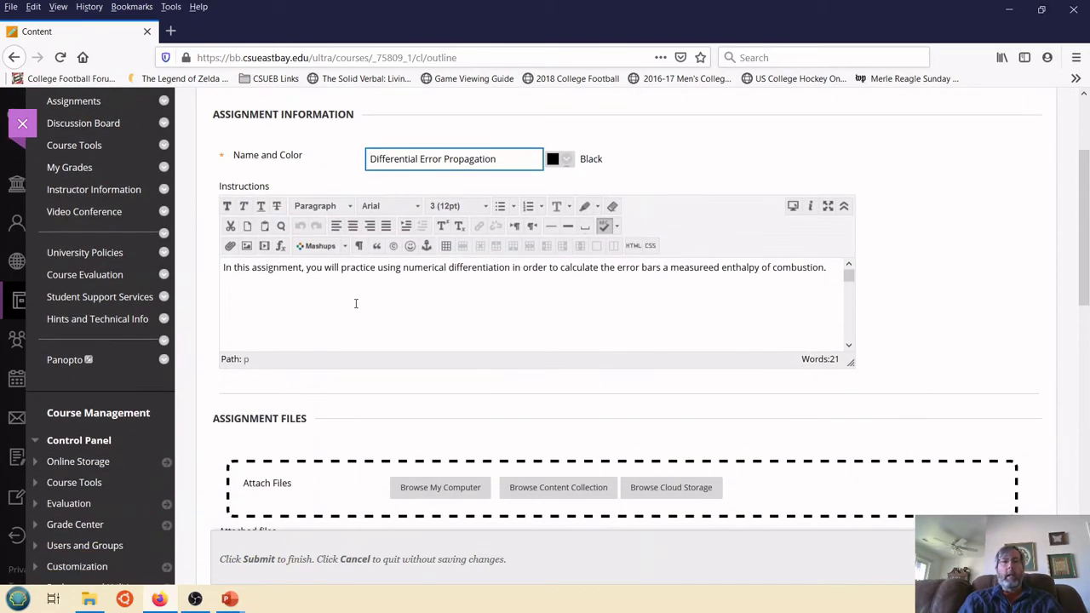
left_click(641, 246)
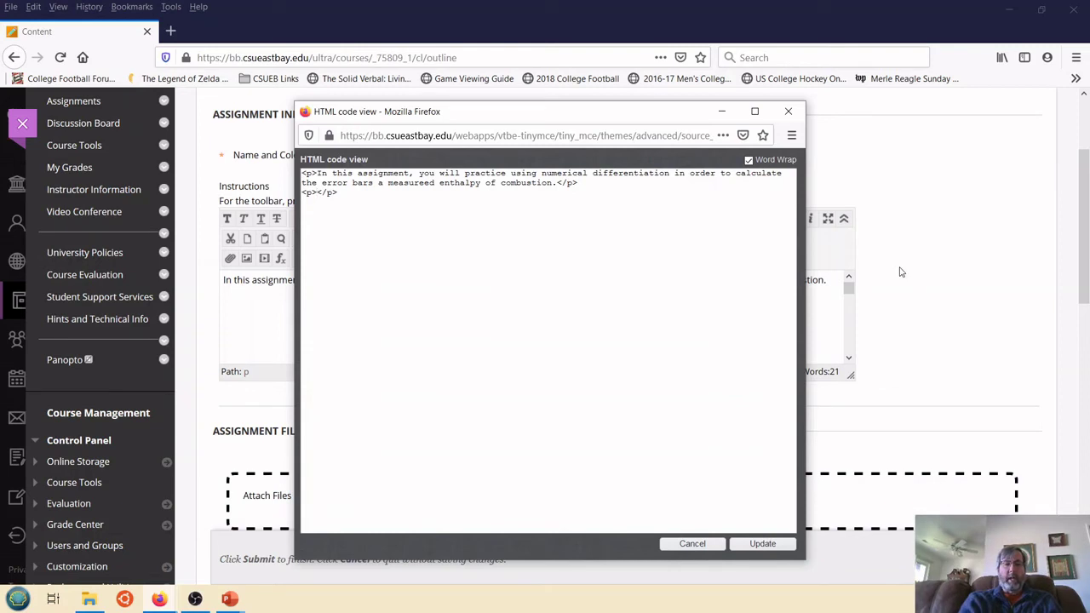
key("ctrl+v")
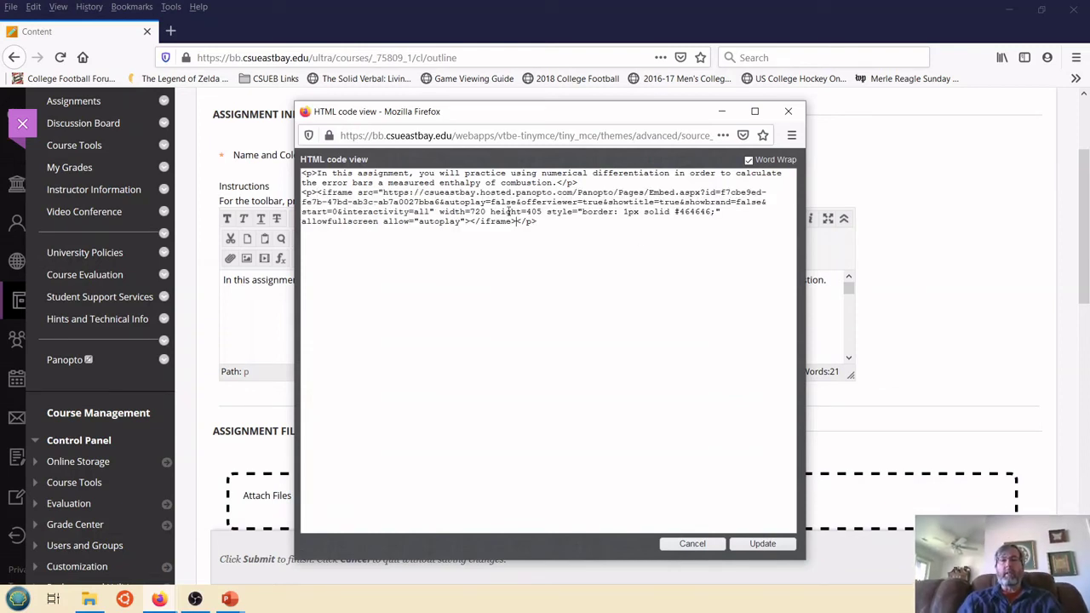
left_click(763, 544)
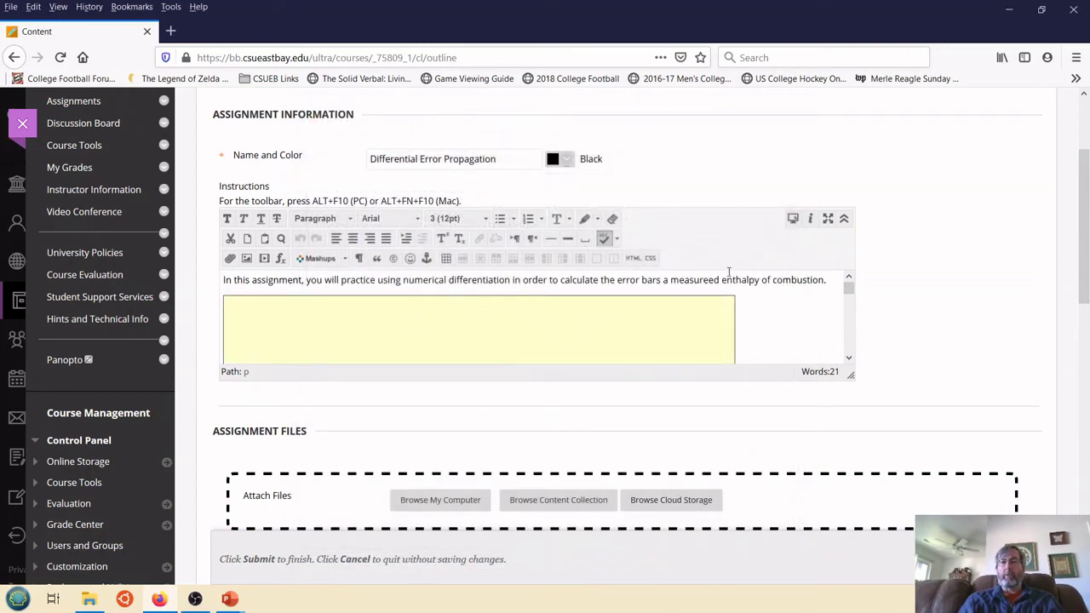
Step: Check the embedded video in the instructions editor at full size, then restore the editor
left_click(827, 219)
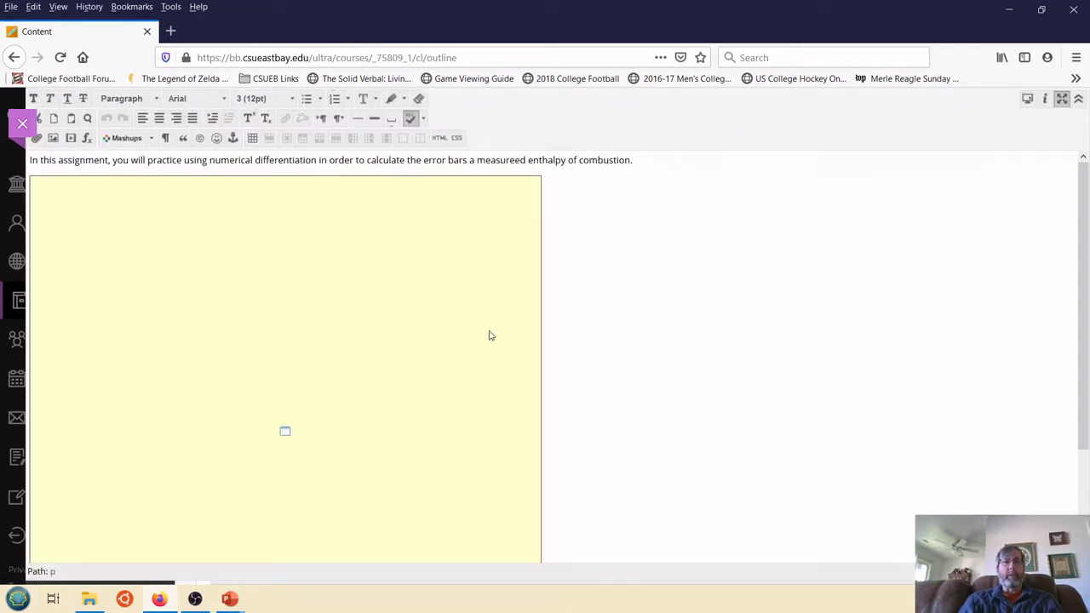
scroll(644, 371, "up", 3)
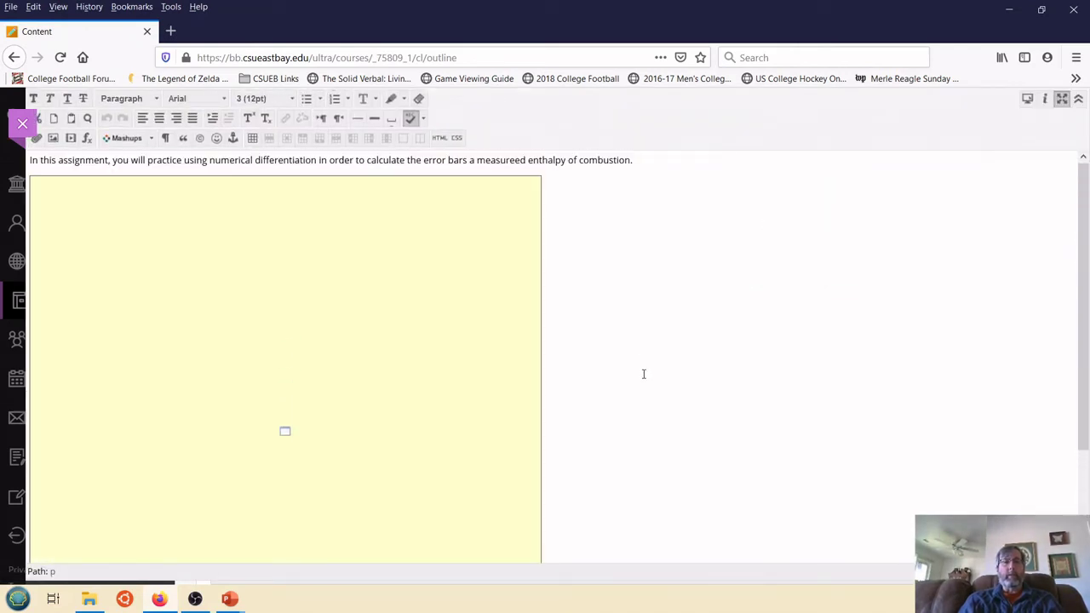
left_click(1062, 99)
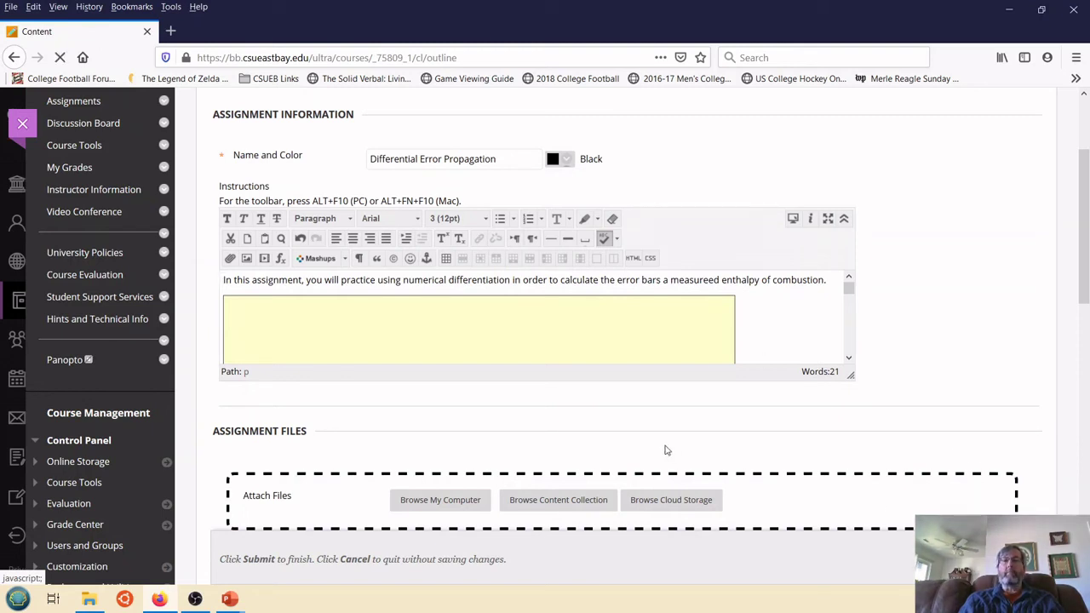
scroll(820, 404, "down", 5)
scroll(822, 404, "down", 10)
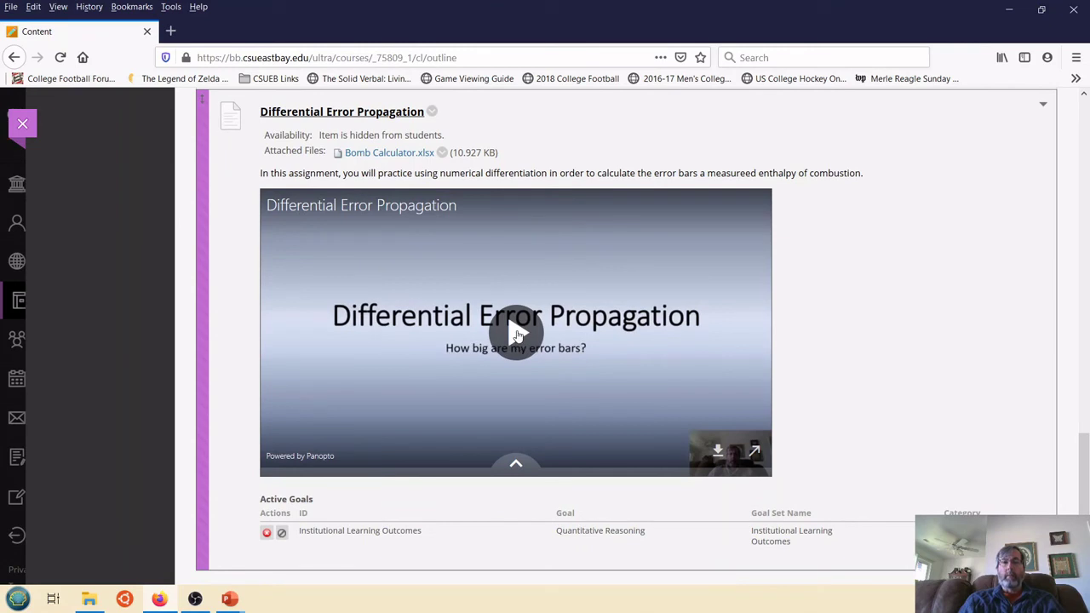
Step: Switch to the slideshow and reveal the 'Choose Edit' bullet
key("alt+Tab")
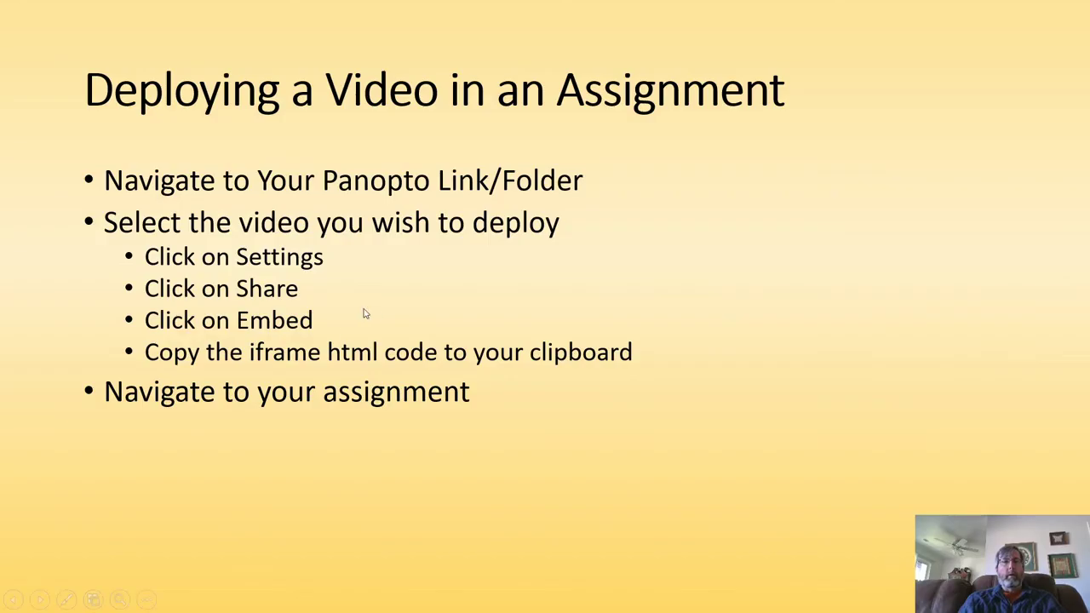
key("Right")
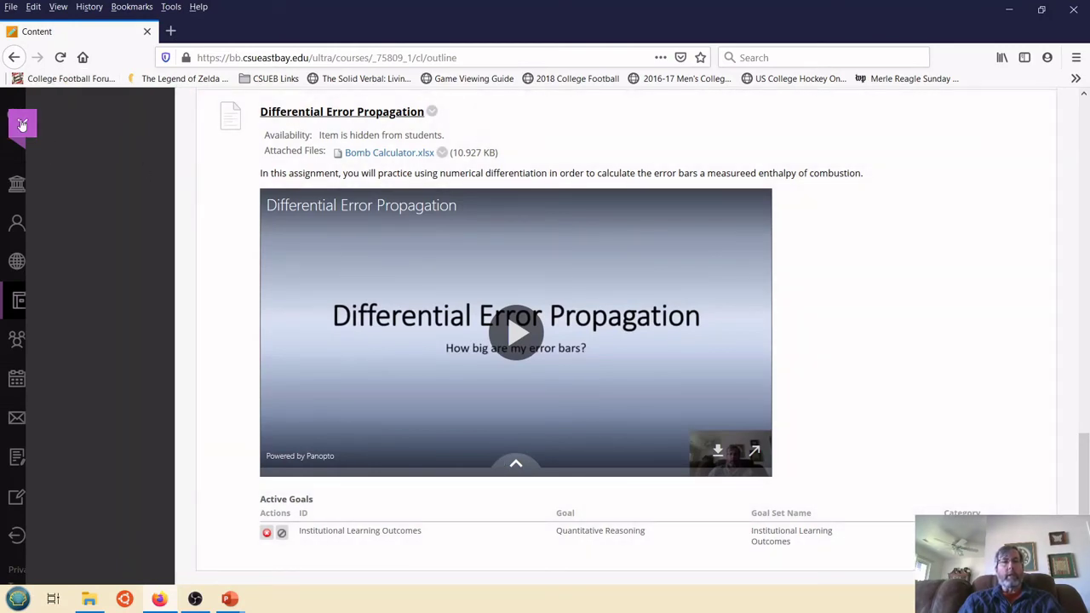
Step: Open Physical Chemistry Lab from Courses and go to its Panopto folder
left_click(22, 124)
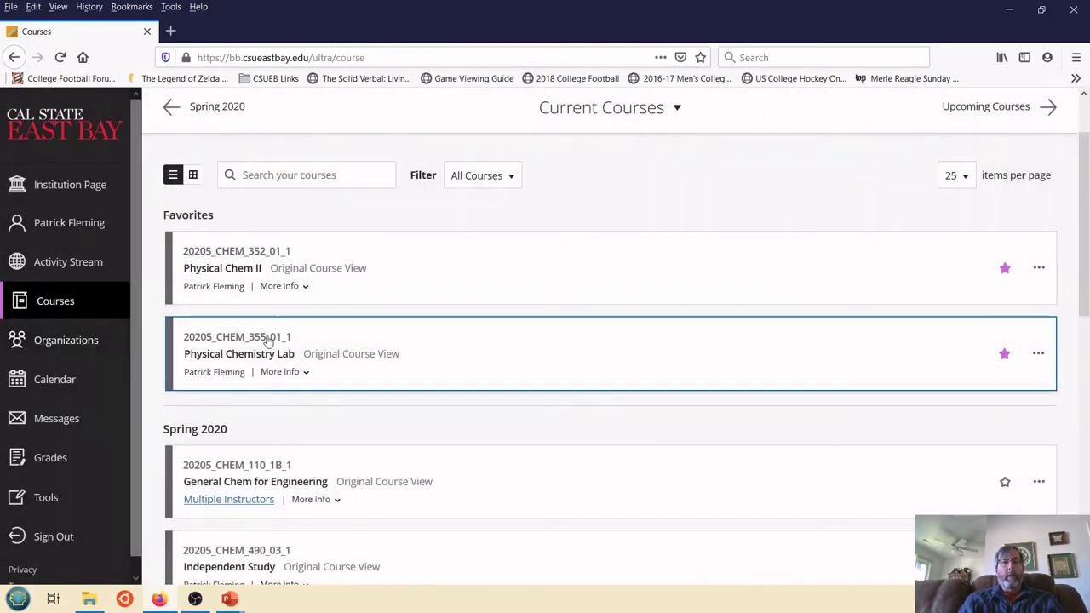
left_click(434, 353)
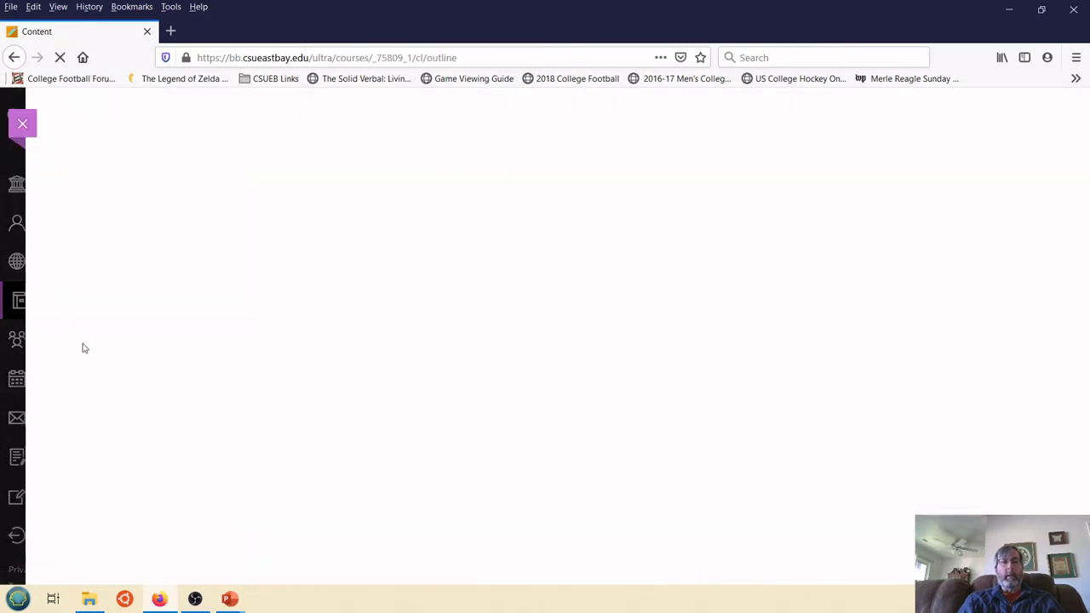
scroll(85, 357, "down", 4)
left_click(76, 360)
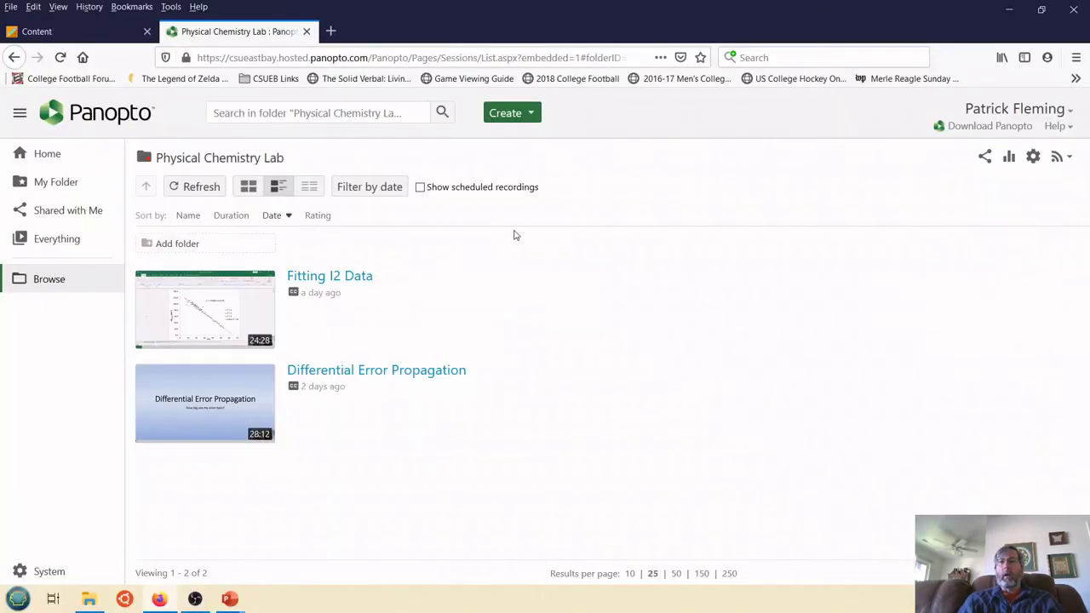
Step: Open Download Panopto, look at the other installer options, then close and reopen the dialog
left_click(966, 127)
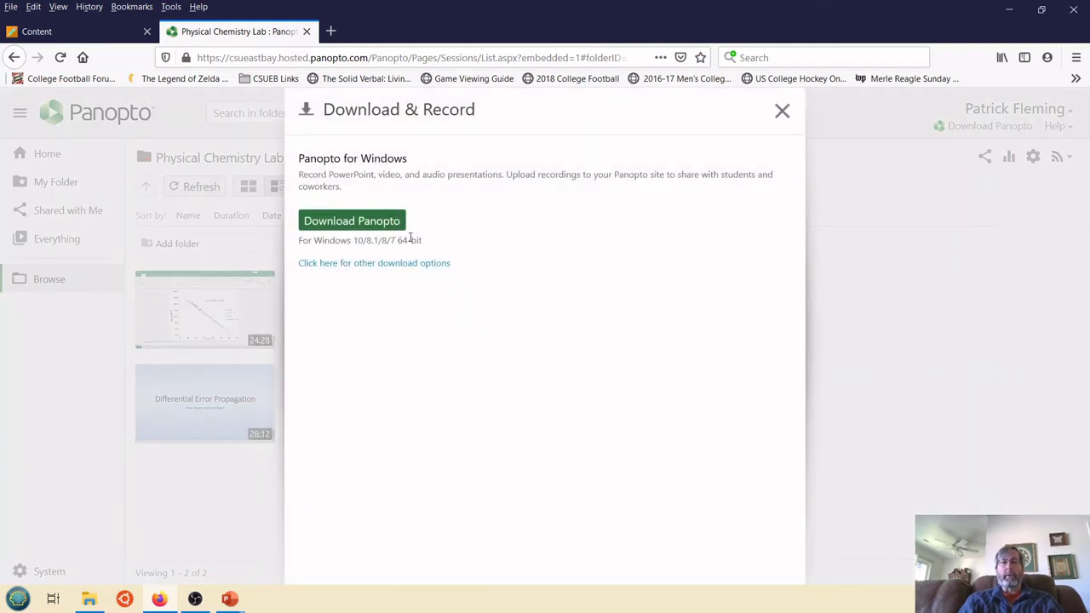
left_click(396, 264)
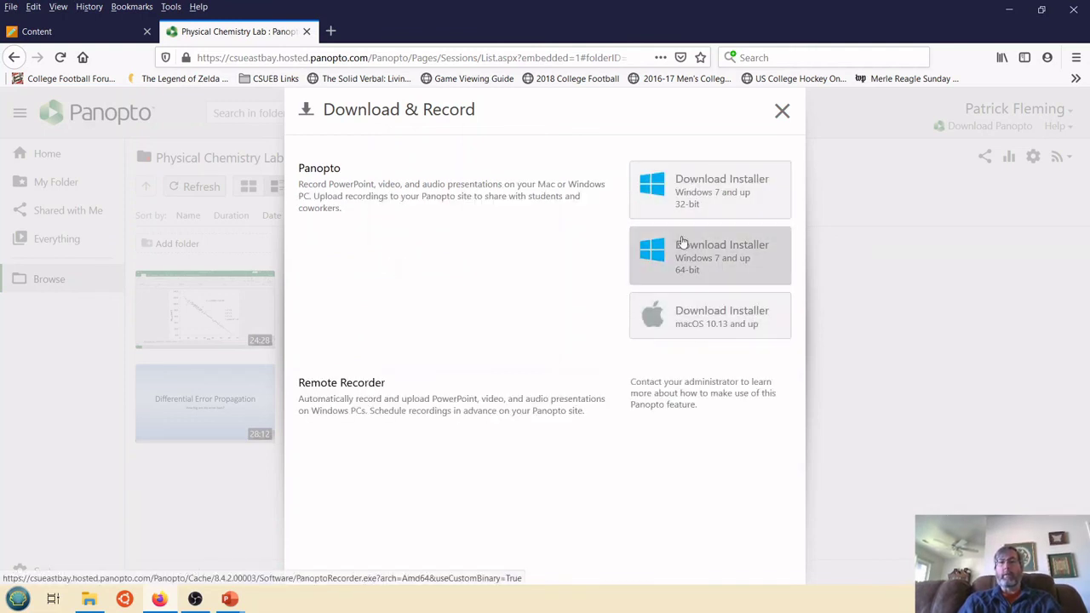
left_click(781, 110)
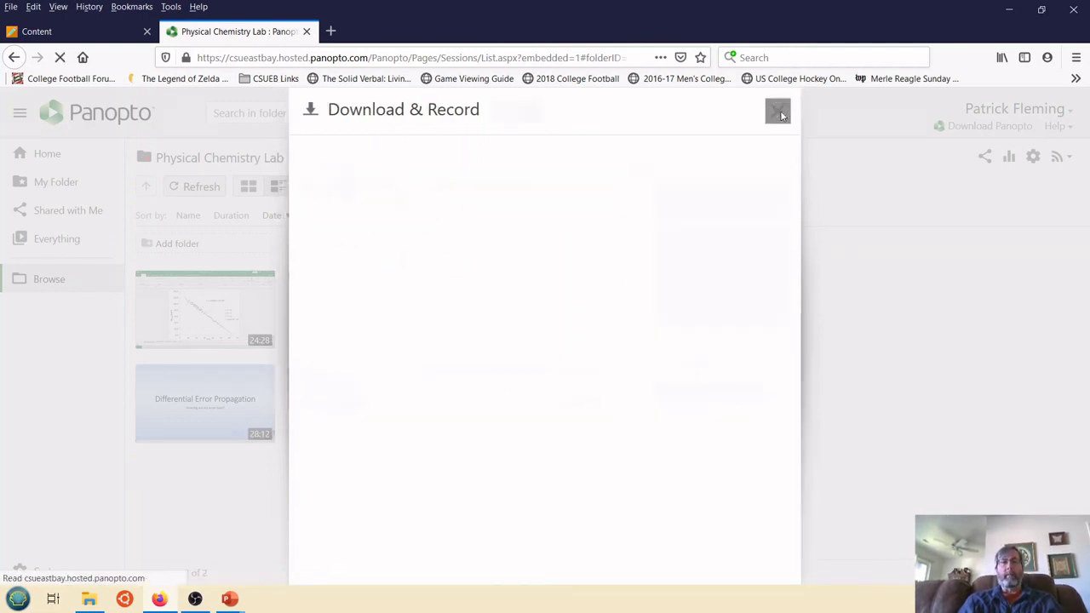
left_click(992, 128)
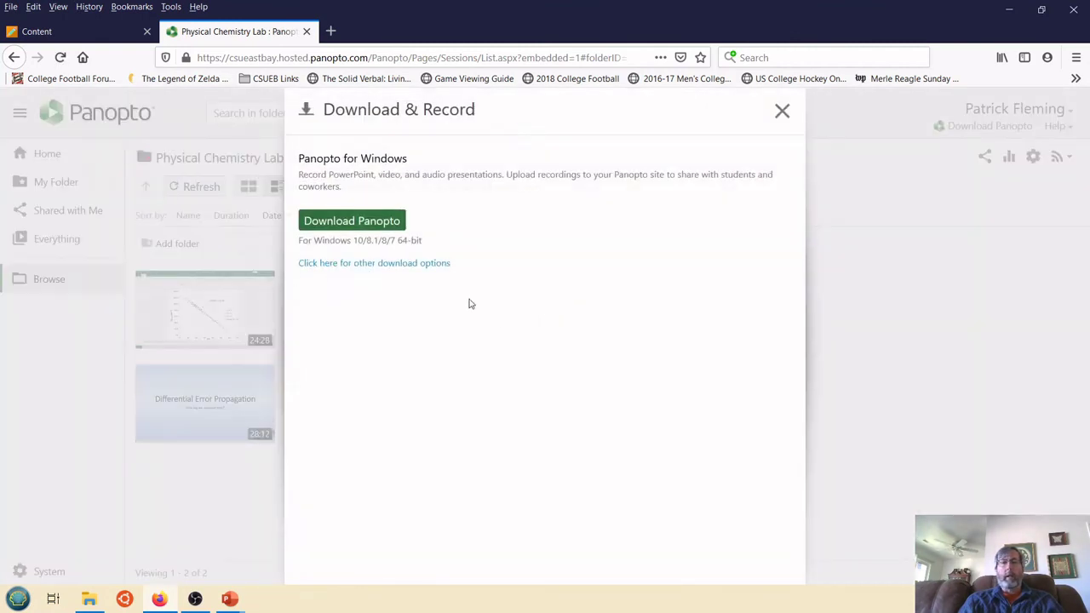